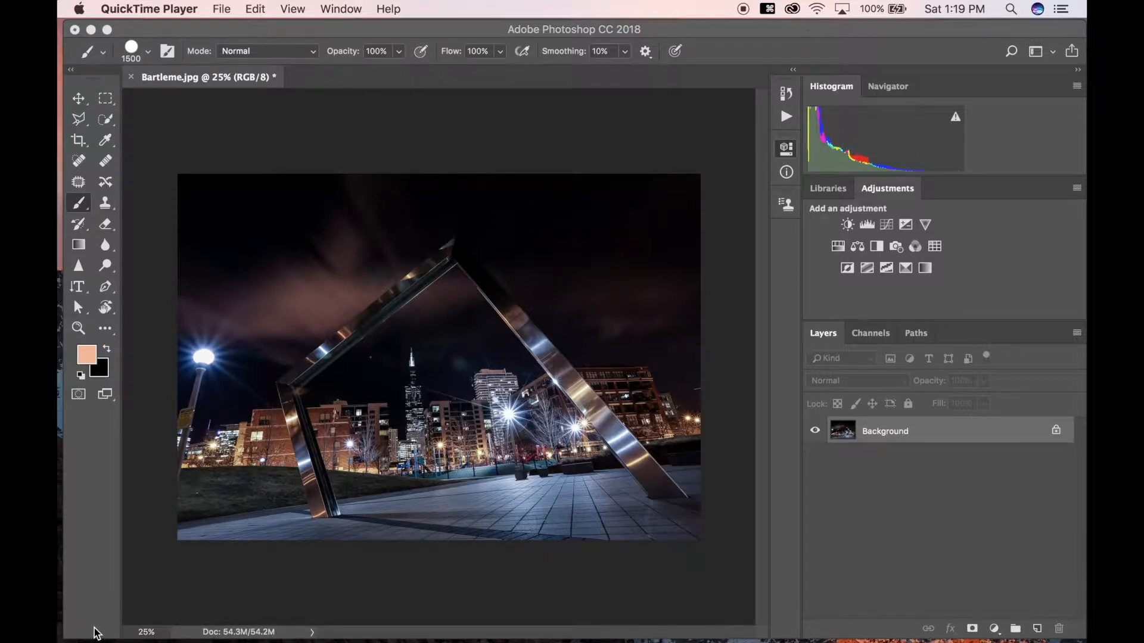
Duplicate the Background layer and delete the copy
key("super+j")
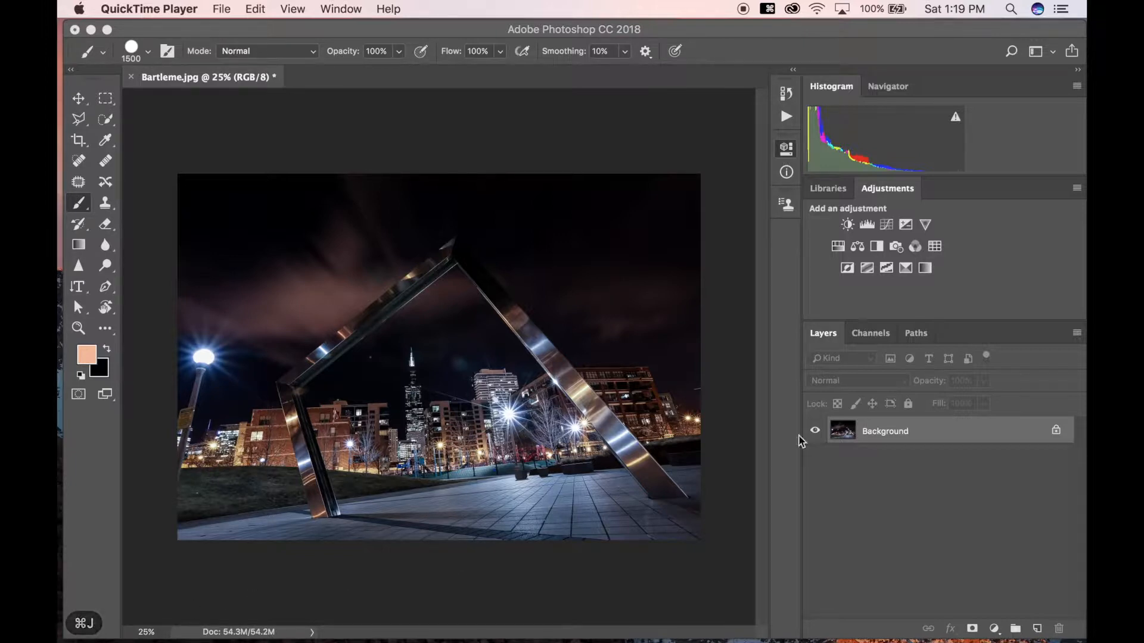
left_click(897, 435)
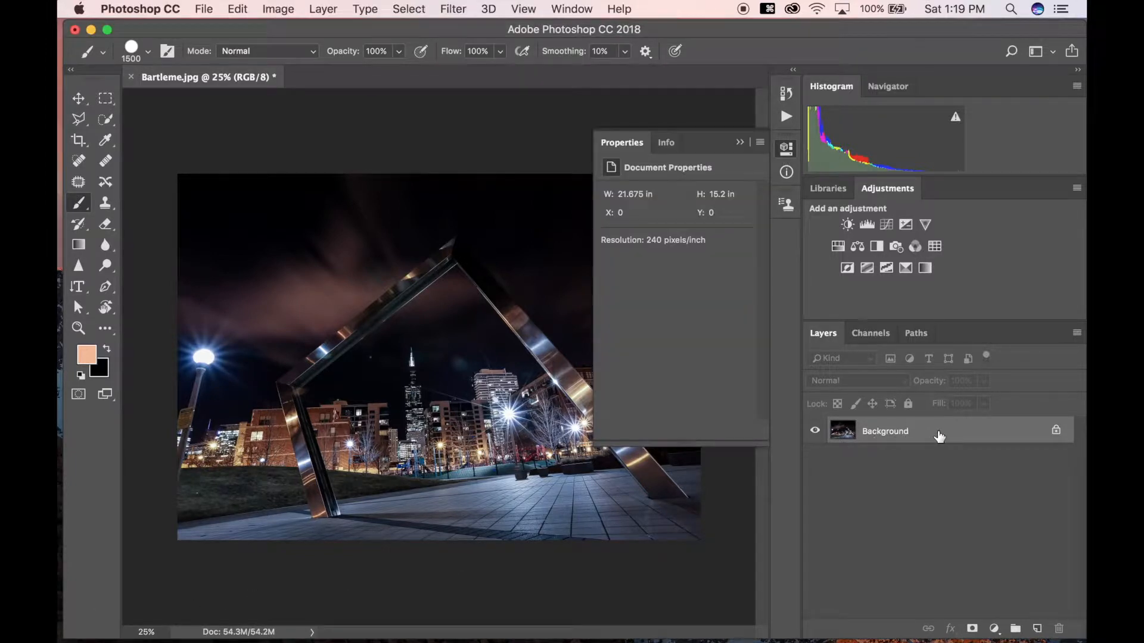
key("super+j")
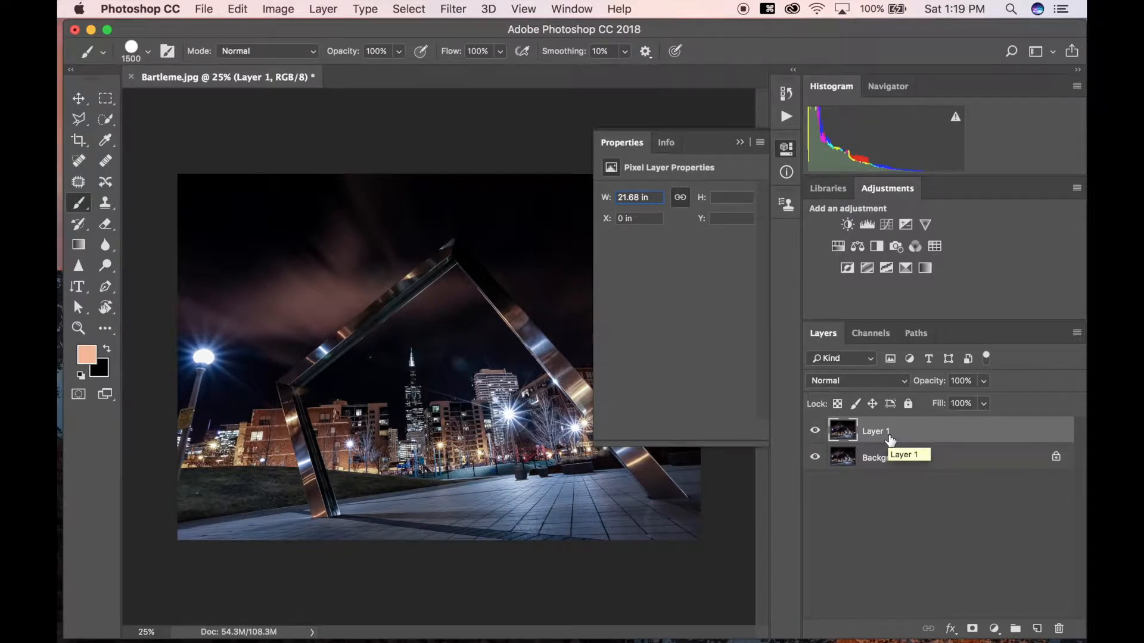
key("BackSpace")
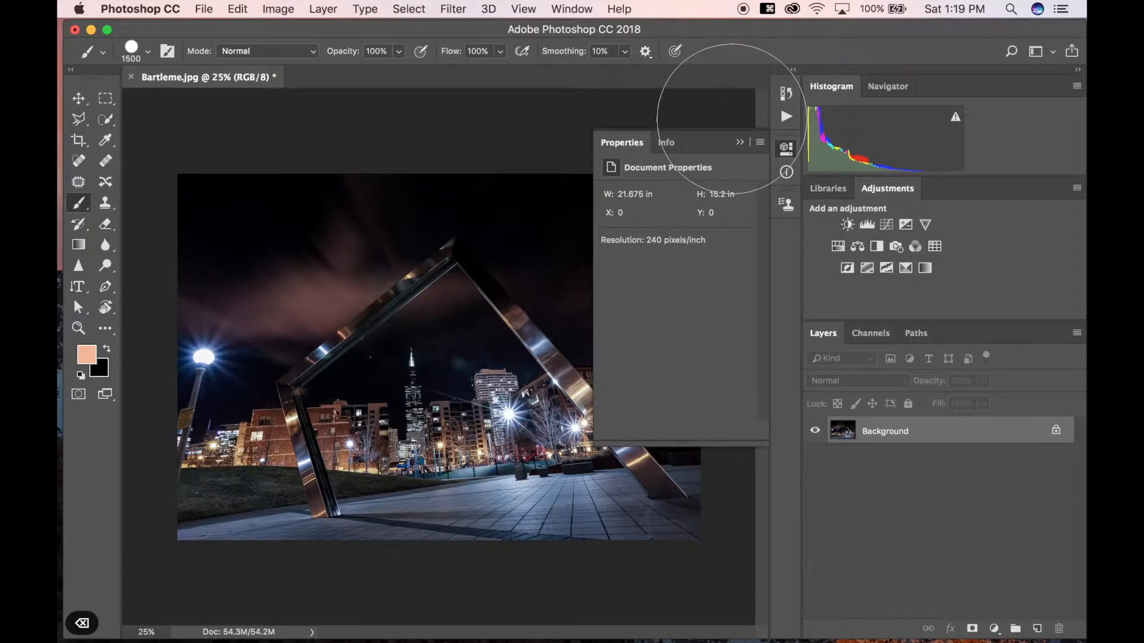
left_click(739, 144)
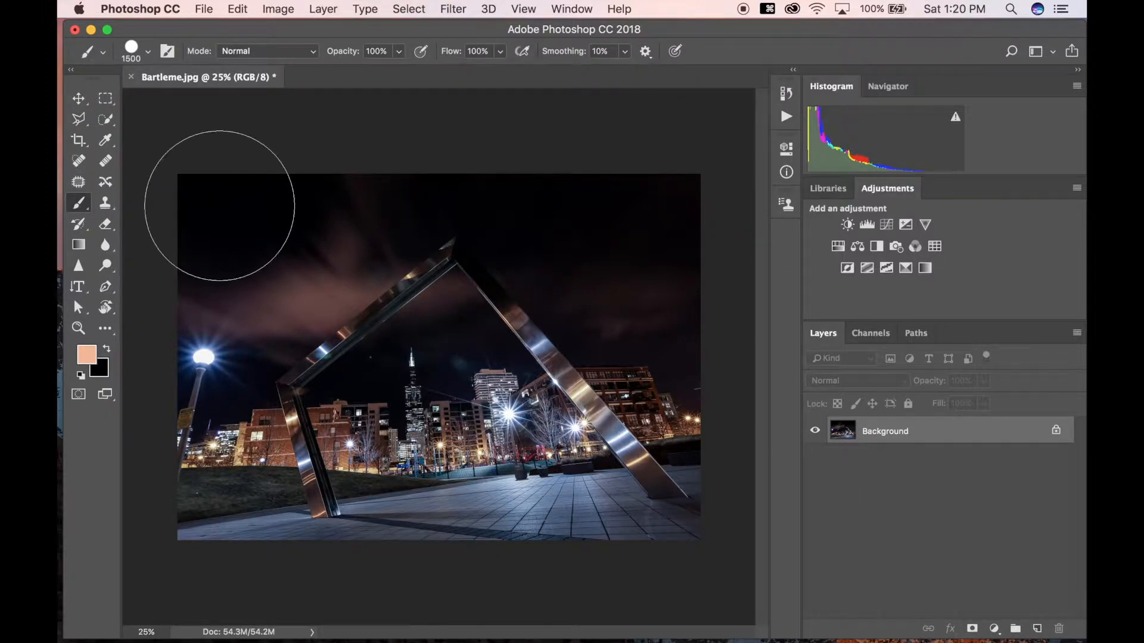
Switch the toolbar between single-column and double-column layout and look over the available workspaces without changing the current one
left_click(72, 71)
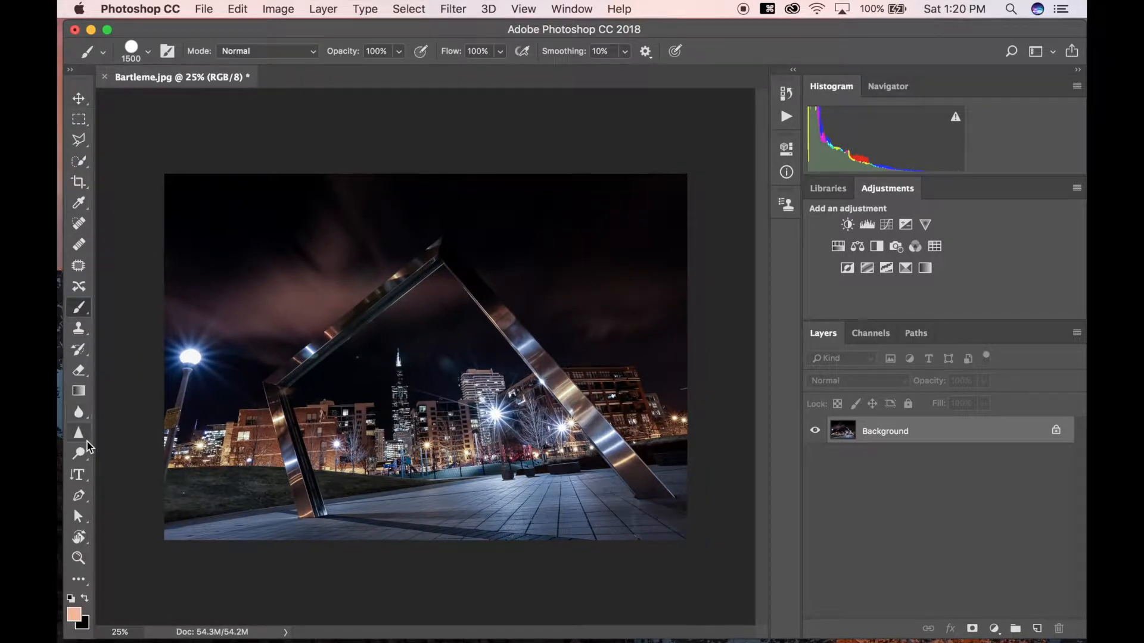
left_click(73, 73)
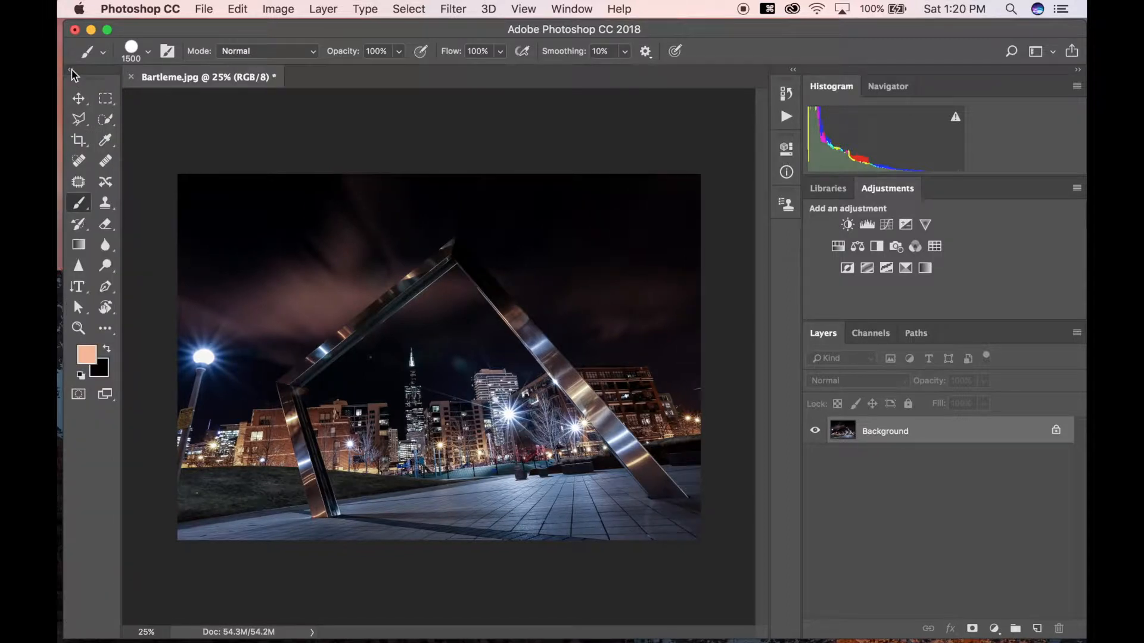
left_click(1055, 56)
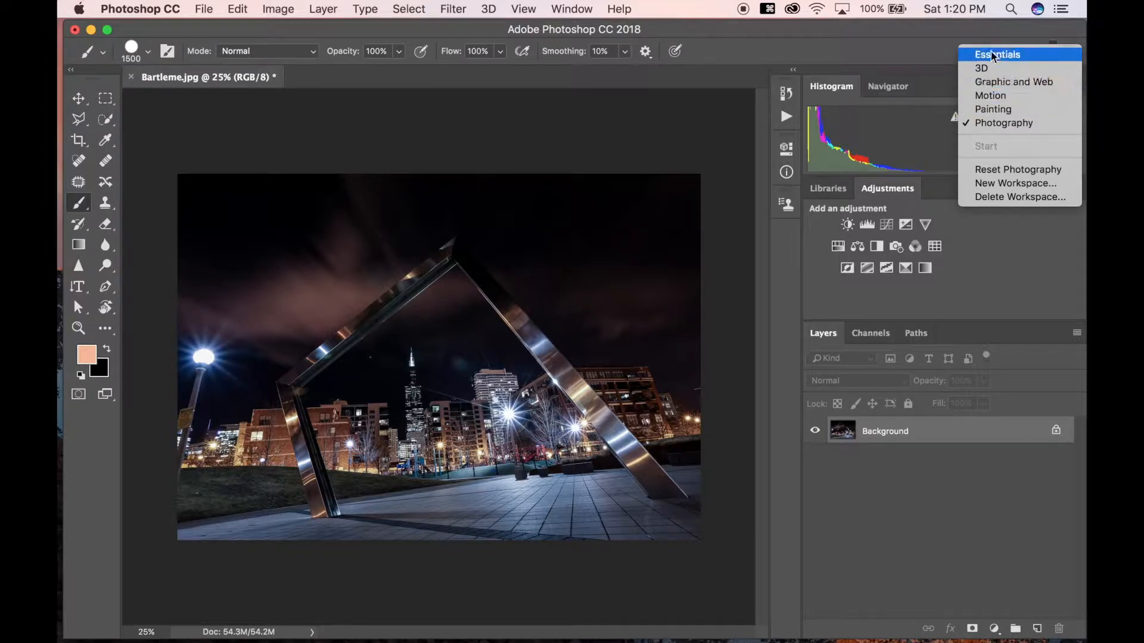
left_click(918, 55)
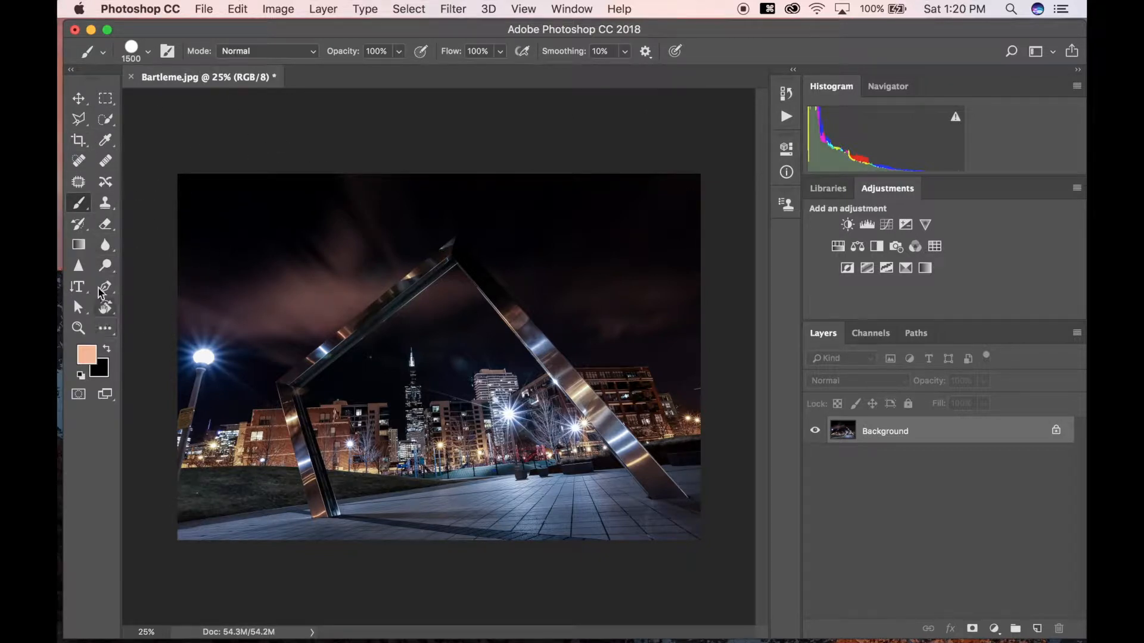
left_click(72, 72)
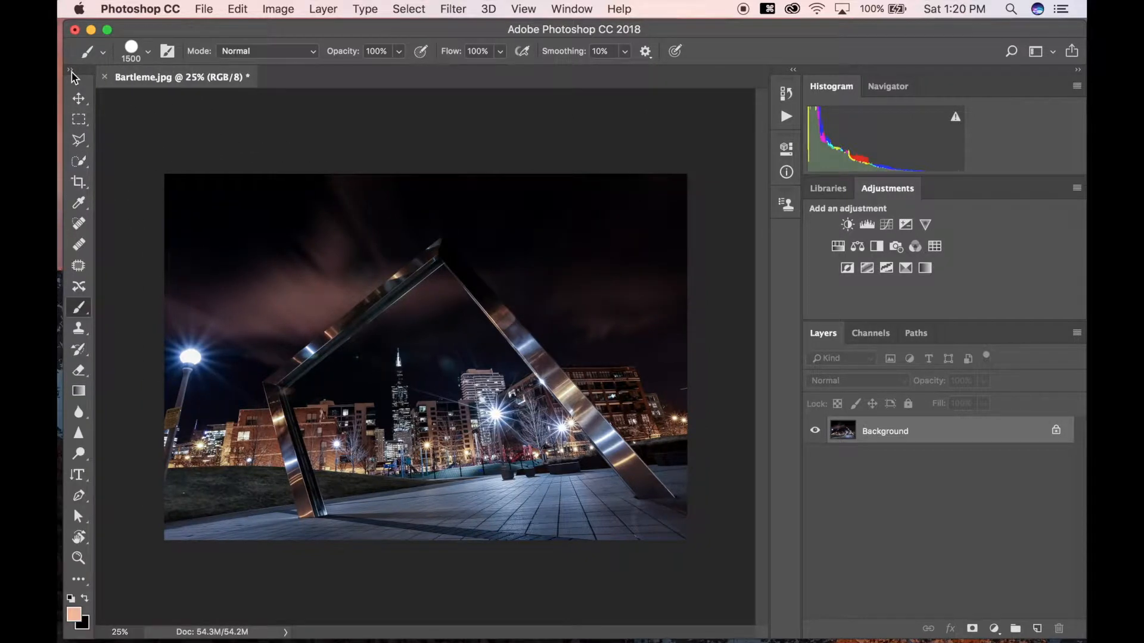
left_click(72, 72)
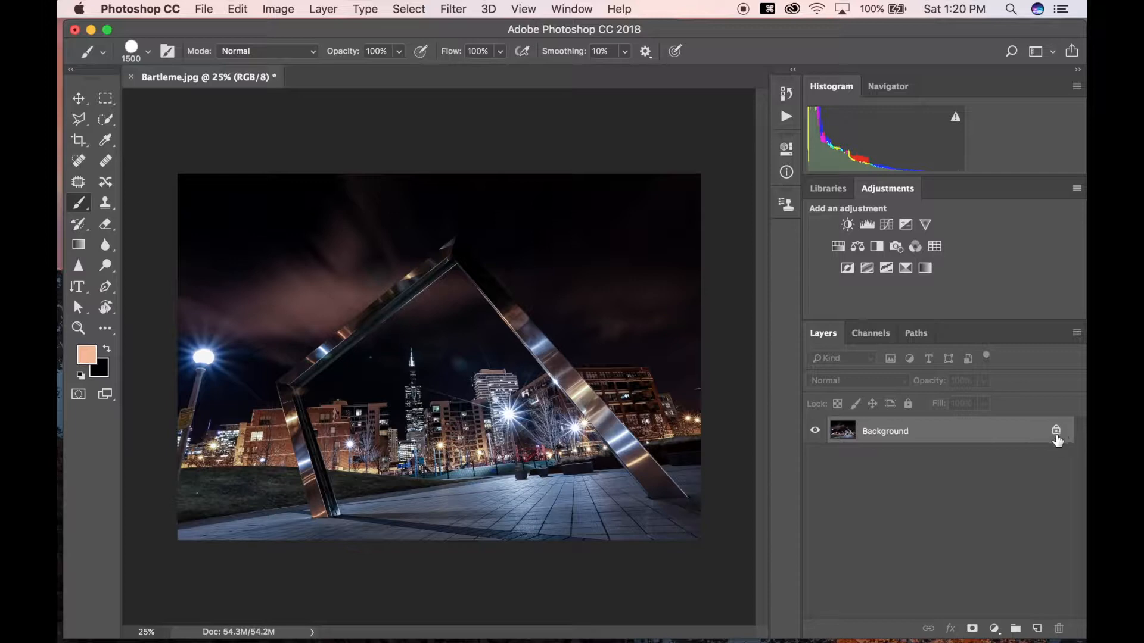
Try to shift the locked Background layer with the Move tool and decline converting it to a normal layer
left_click(79, 100)
left_click_drag(265, 255, 274, 192)
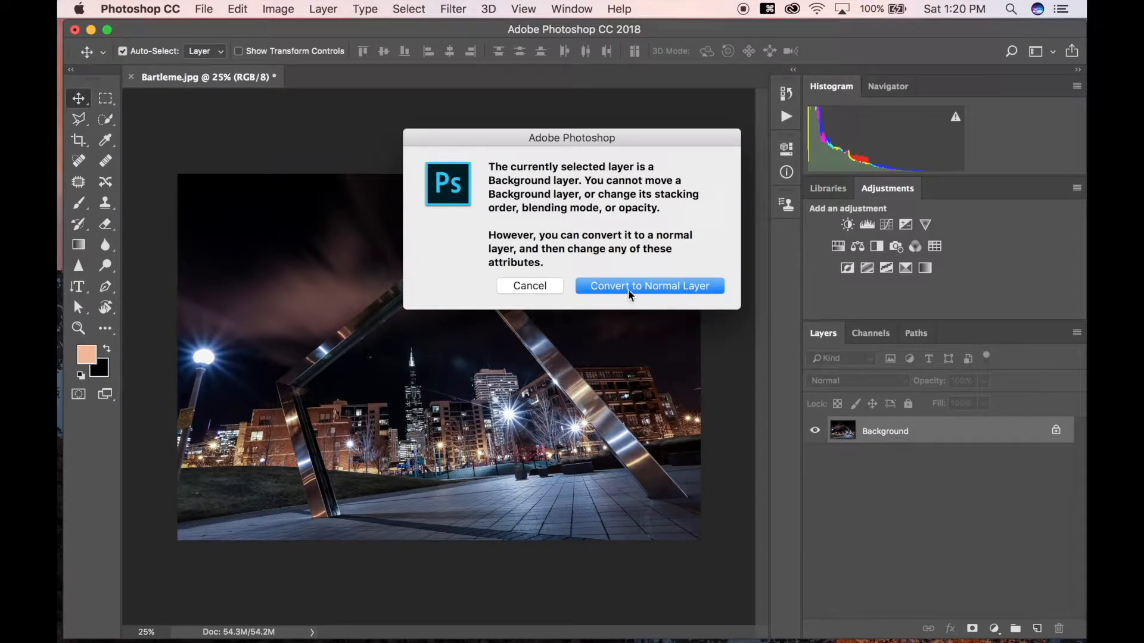
left_click(530, 286)
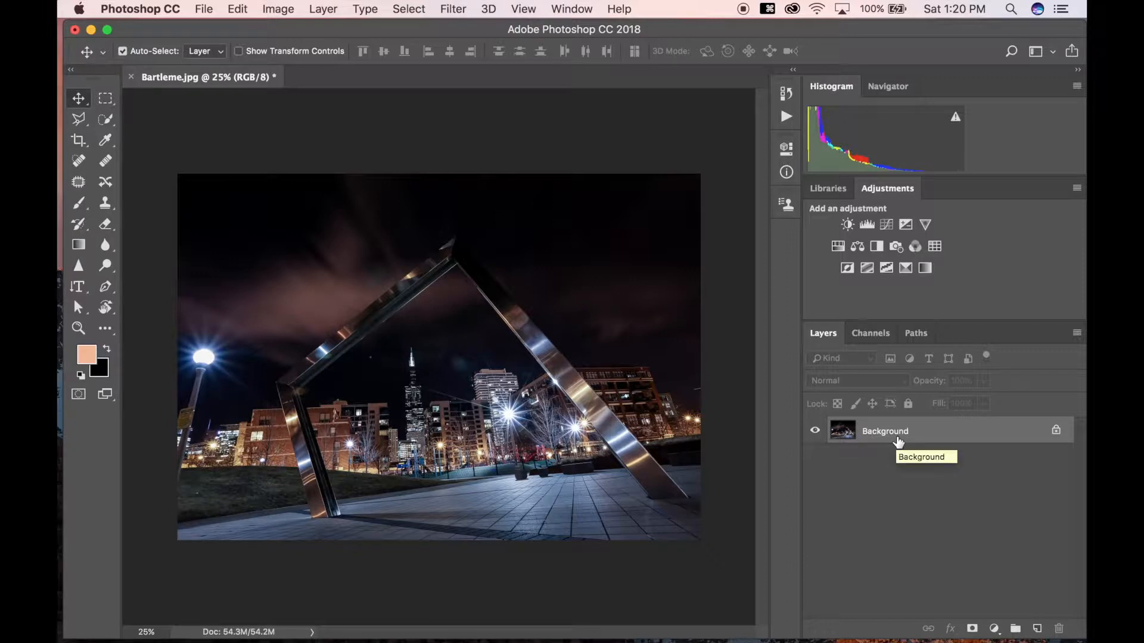
Duplicate the Background layer as Layer 1 and place two further copies between Layer 1 and Background
key("super+j")
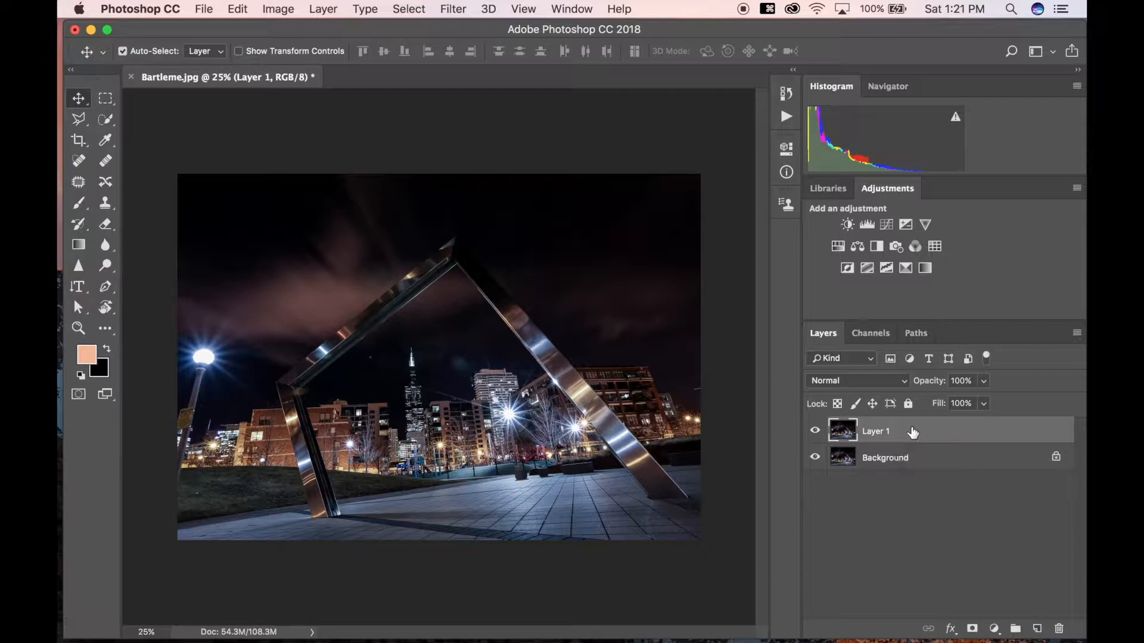
left_click_drag(912, 440, 912, 450)
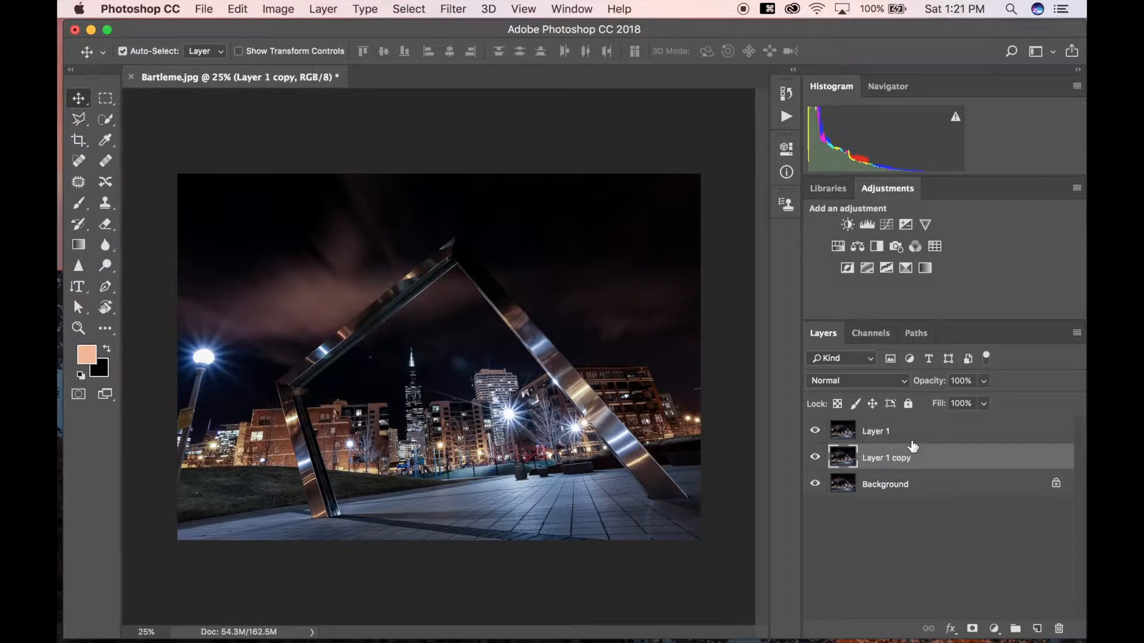
left_click_drag(911, 460, 909, 448)
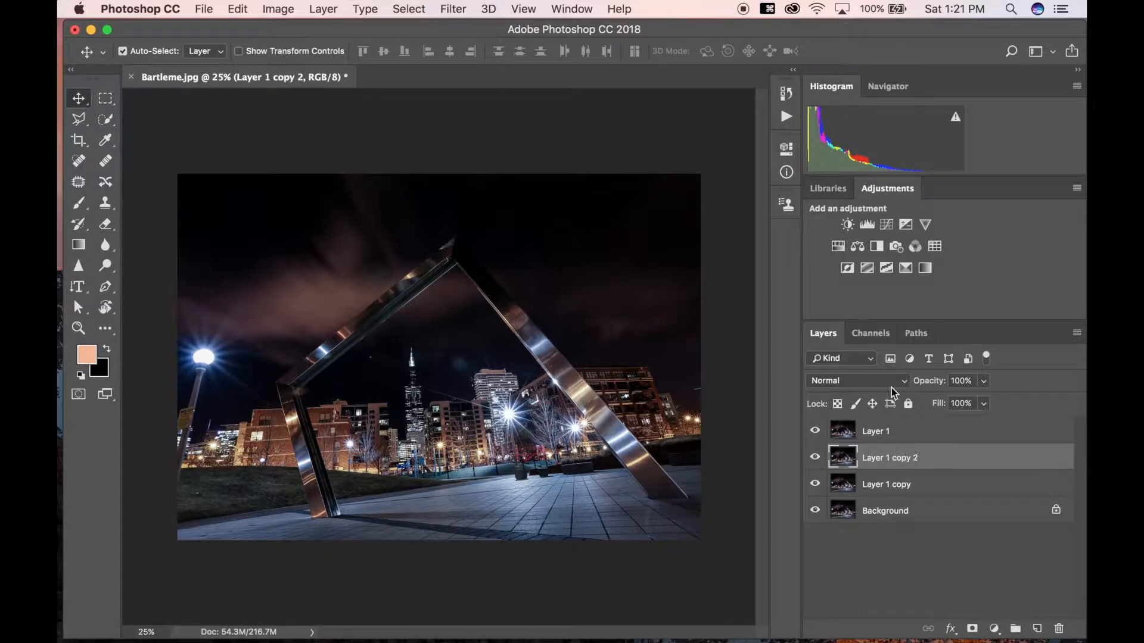
Delete Layer 1 and Layer 1 copy 2, keeping Layer 1 copy above Background
left_click(891, 433)
key("BackSpace")
key("BackSpace")
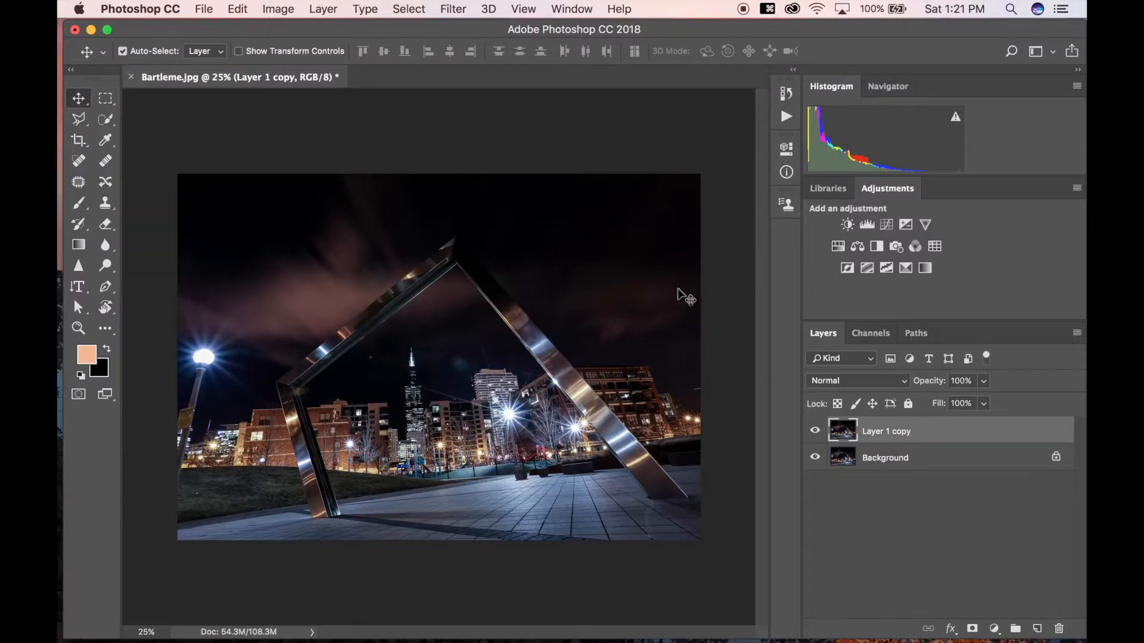
Move Layer 1 copy slightly down and to the left on the canvas and undo the move
left_click_drag(495, 325, 453, 350)
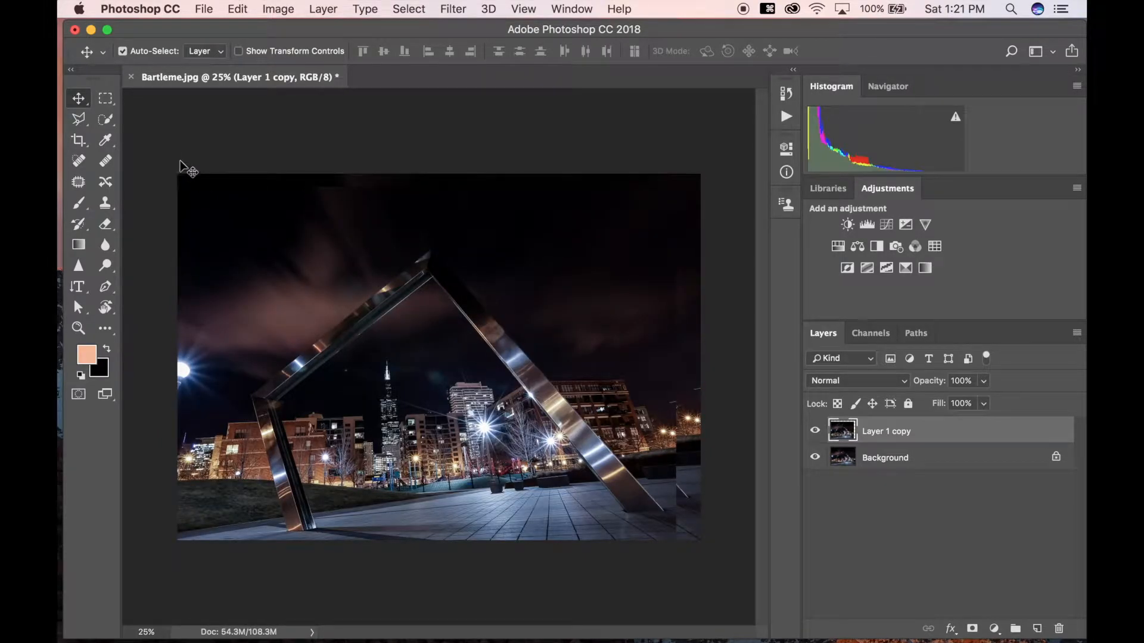
key("super+z")
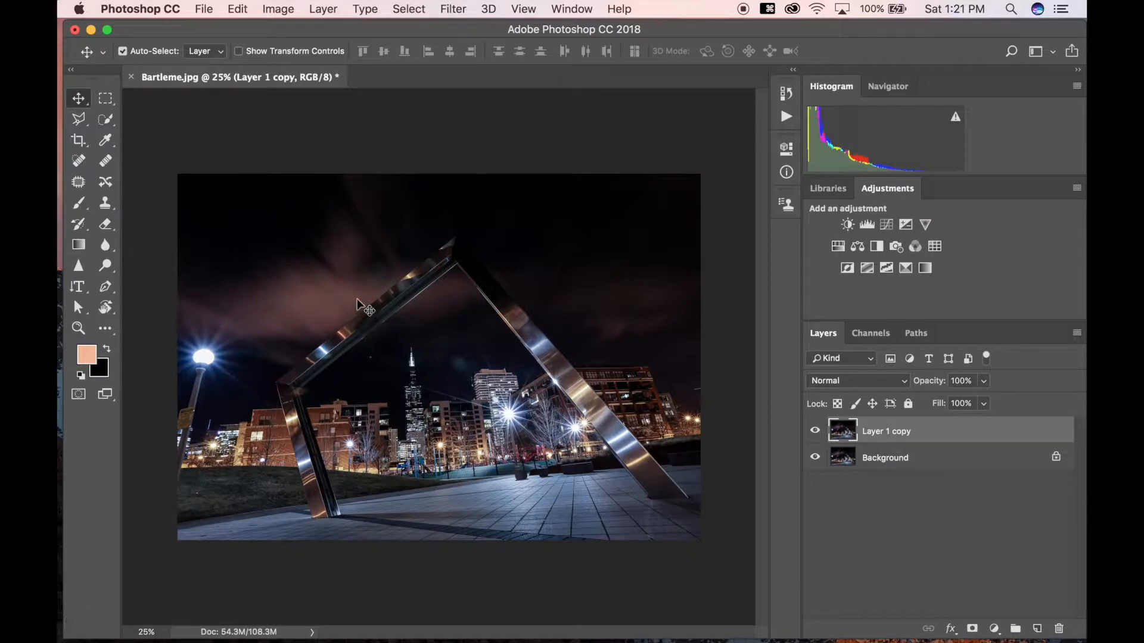
Rotate Layer 1 copy by 179.32° with Free Transform, then delete the layer
key("super+t")
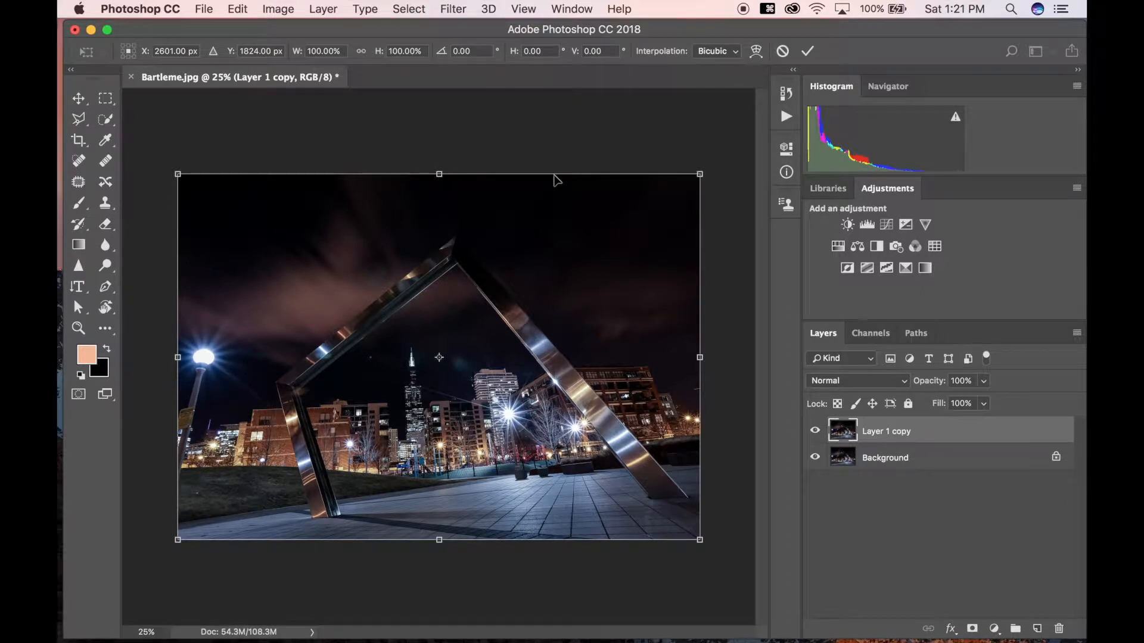
mouse_move(685, 188)
left_mouse_down()
mouse_move(638, 236)
mouse_move(701, 176)
left_mouse_up()
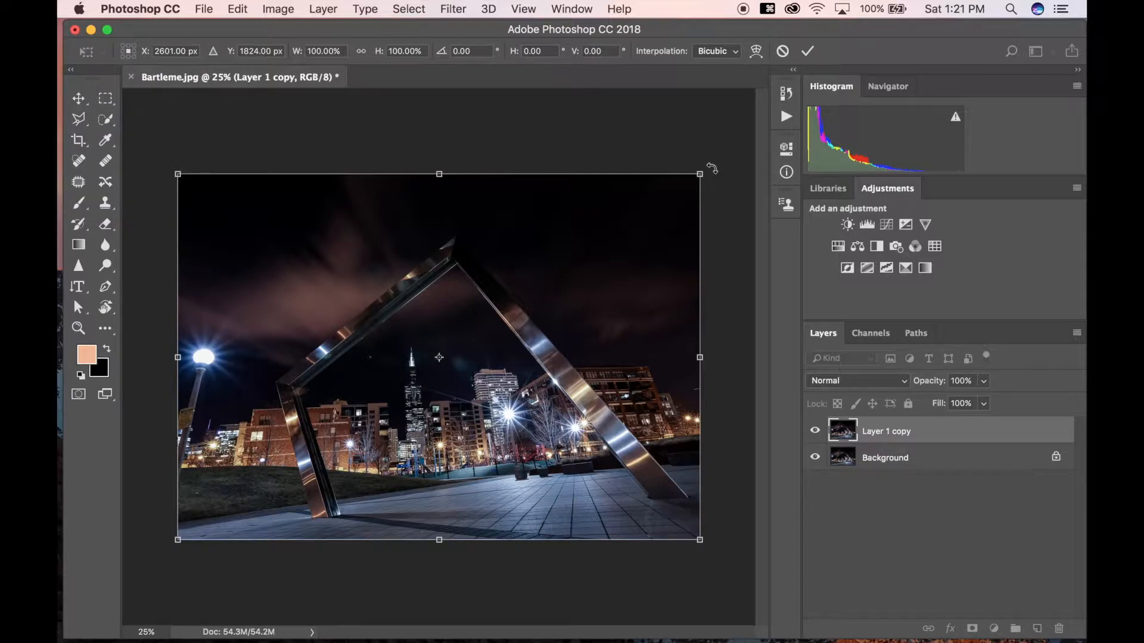
left_click_drag(712, 169, 294, 467)
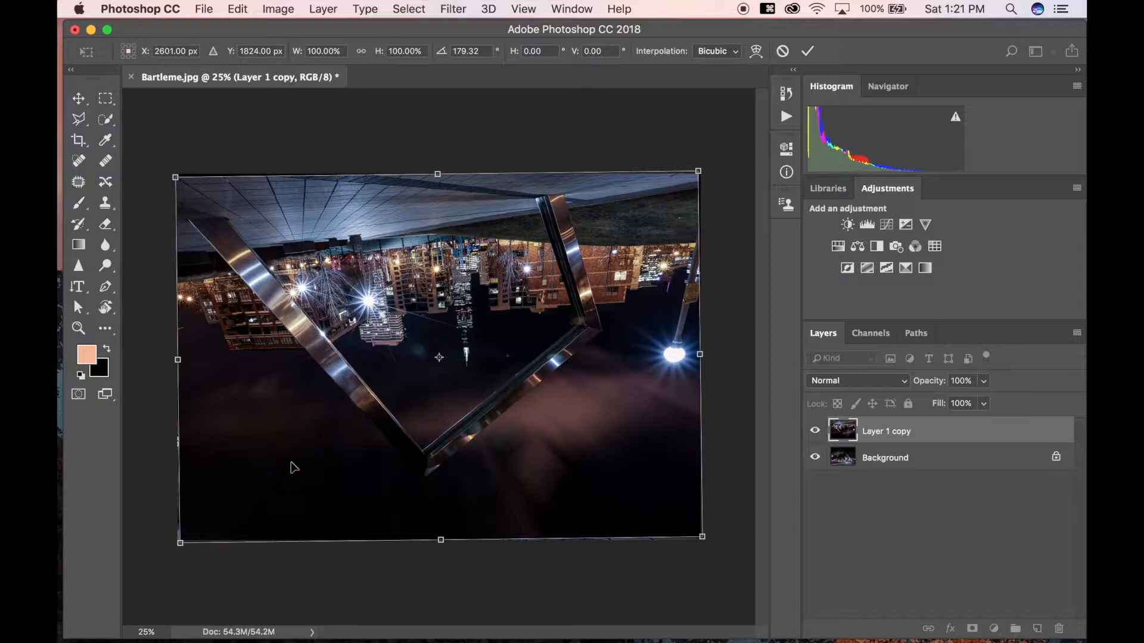
key("Return")
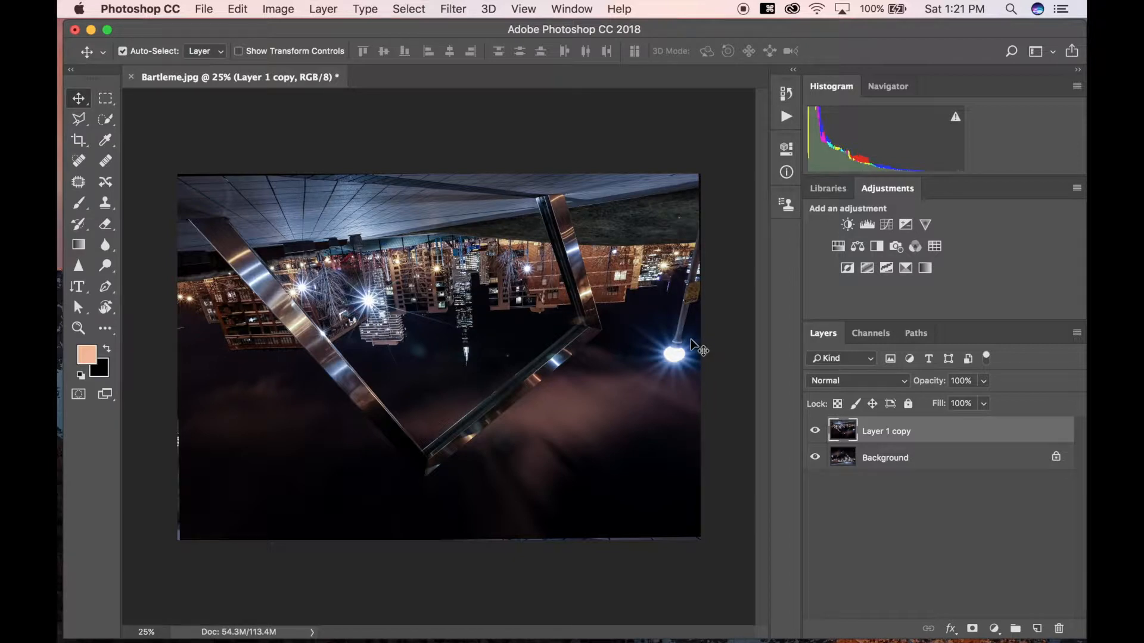
key("BackSpace")
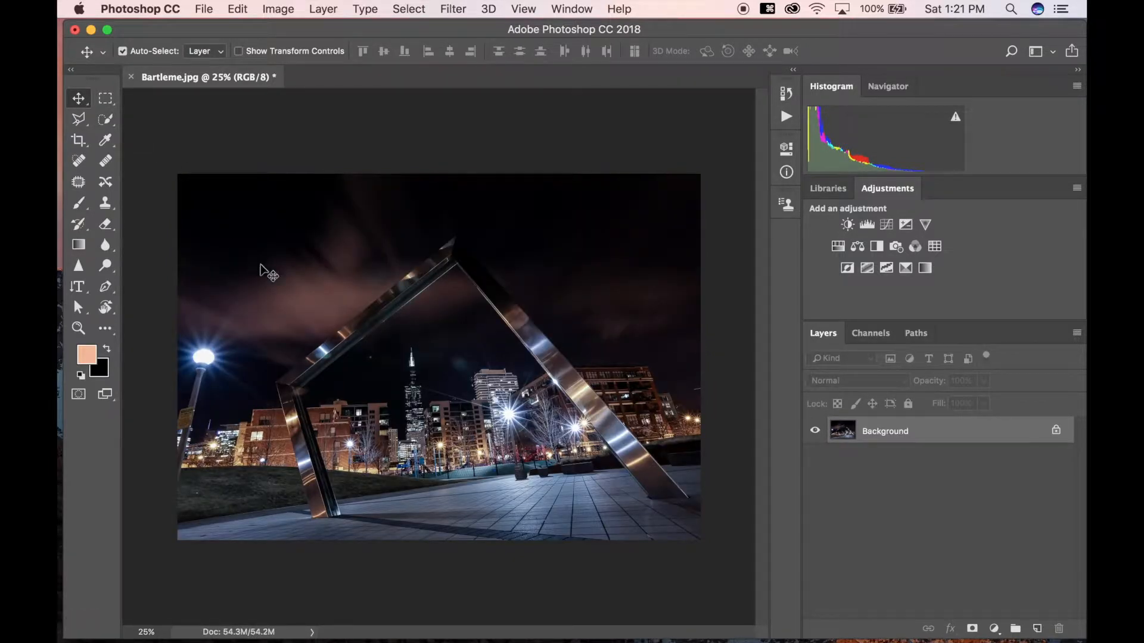
Copy the left half of the photo to a new layer using a rectangular marquee, checking it with Background temporarily hidden
left_click(105, 104)
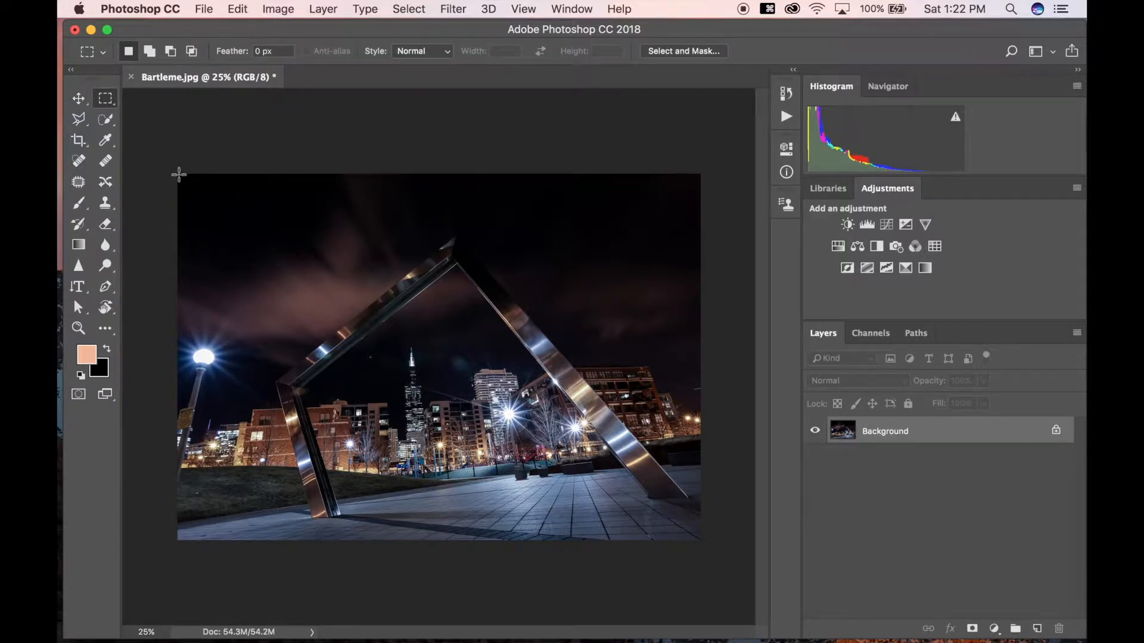
left_click_drag(179, 174, 454, 540)
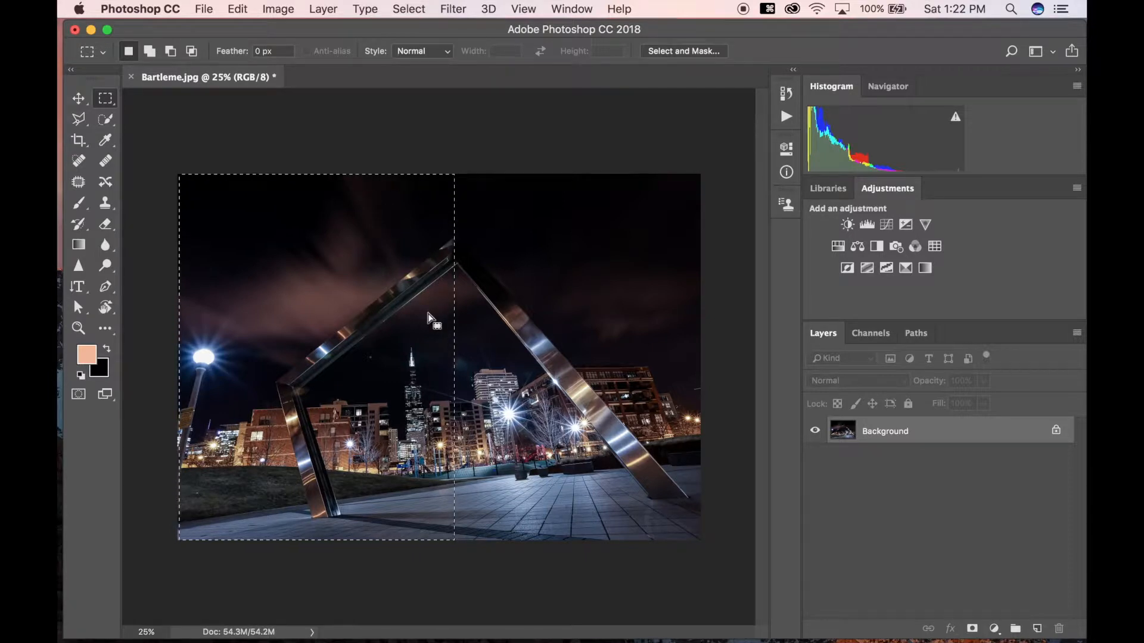
key("super+j")
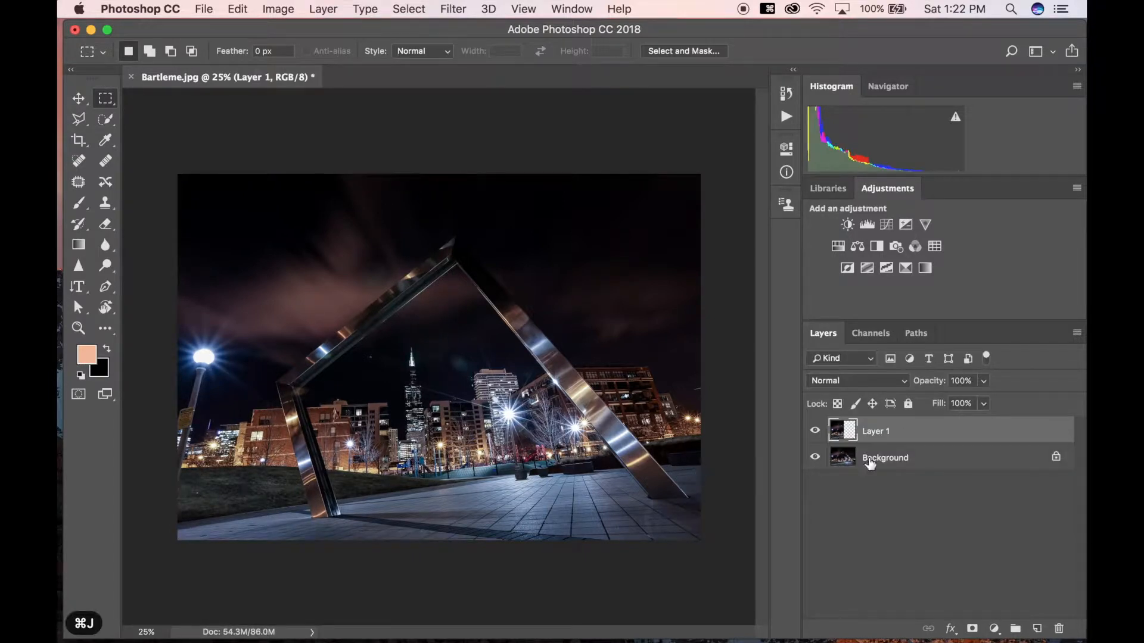
left_click(815, 458)
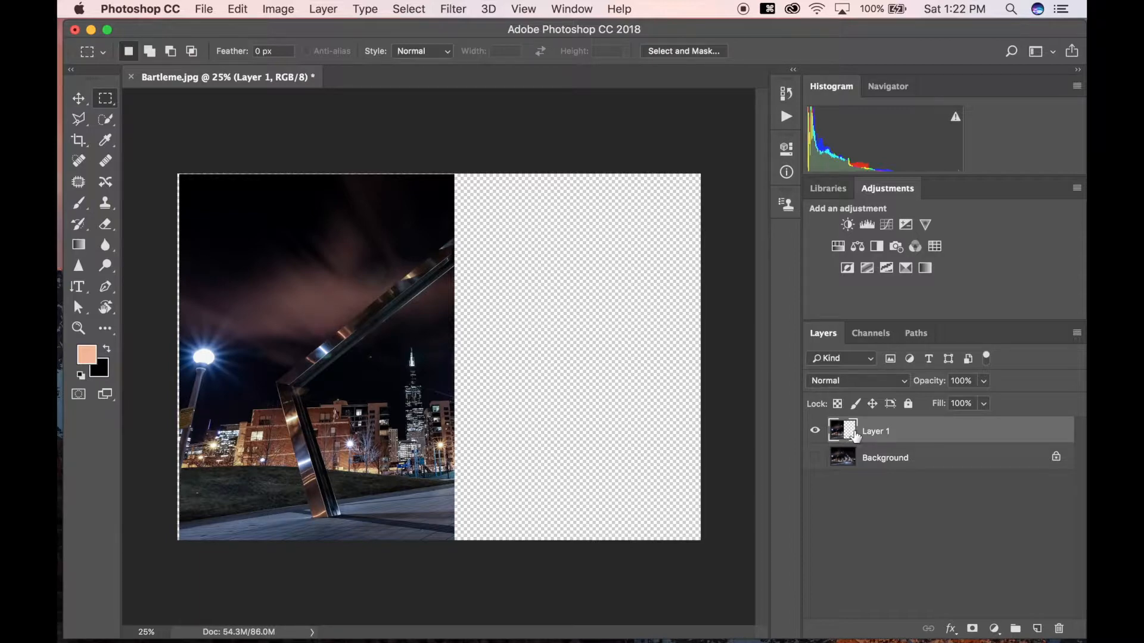
left_click(815, 458)
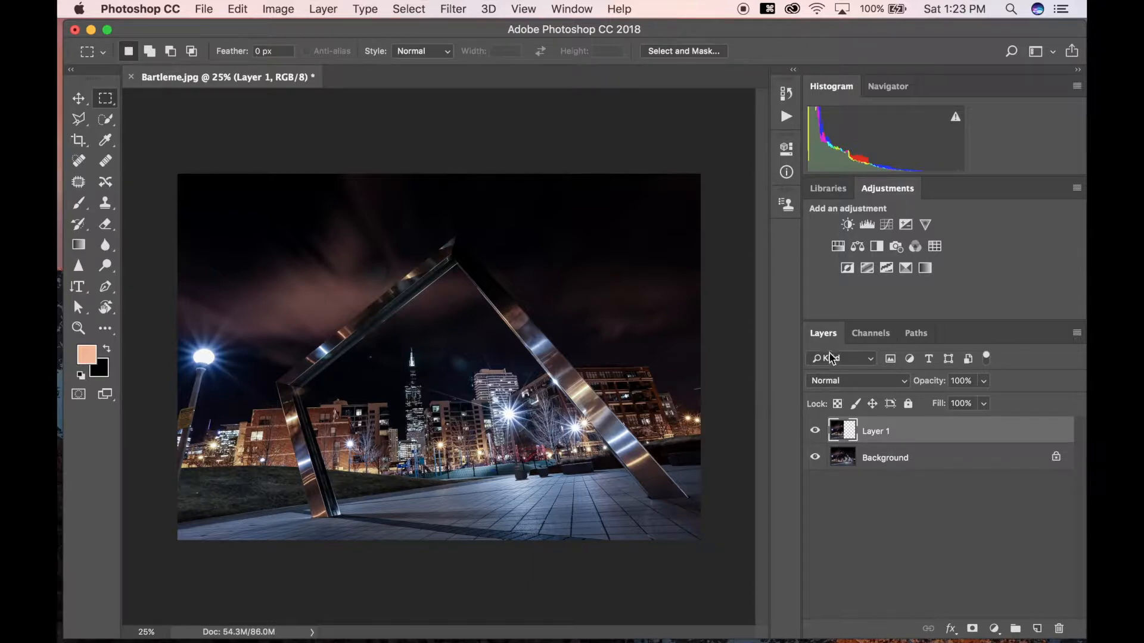
Add a Hue/Saturation adjustment layer with Saturation at -100 and clip it to Layer 1
left_click(838, 246)
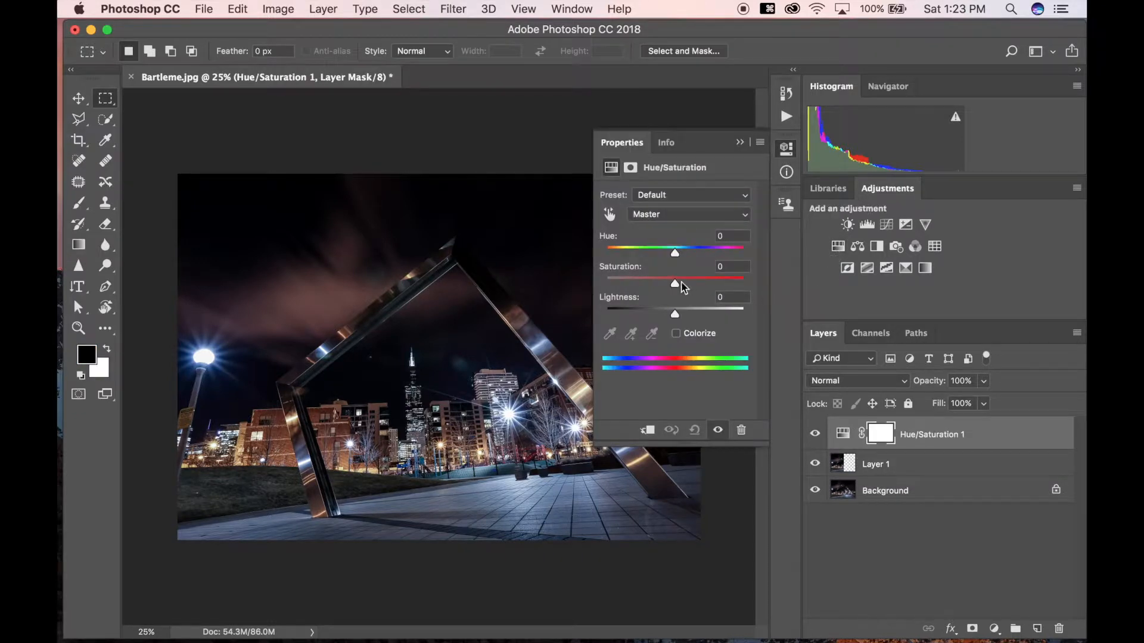
left_click_drag(675, 285, 560, 294)
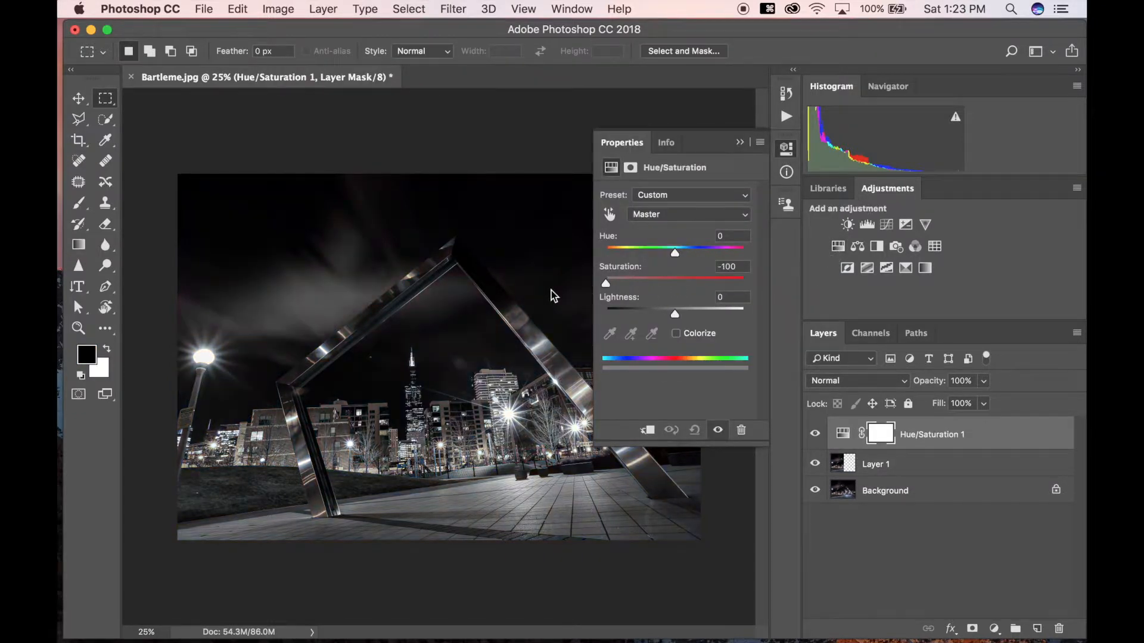
left_click(739, 144)
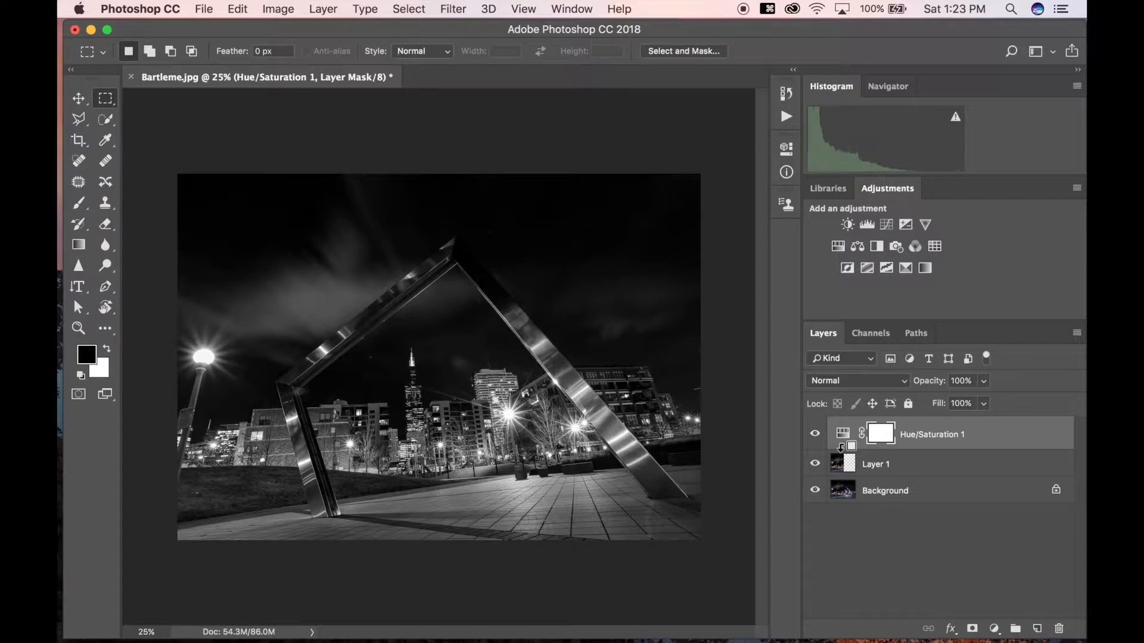
left_click(841, 448, "alt")
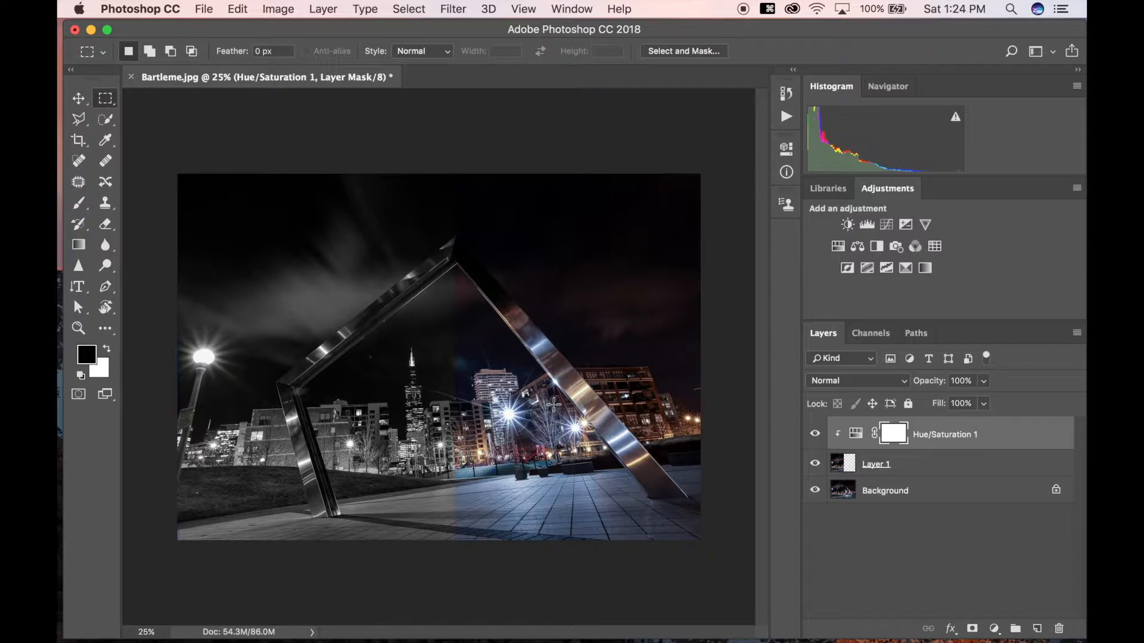
Delete the Hue/Saturation adjustment layer and Layer 1, leaving only Background
key("BackSpace")
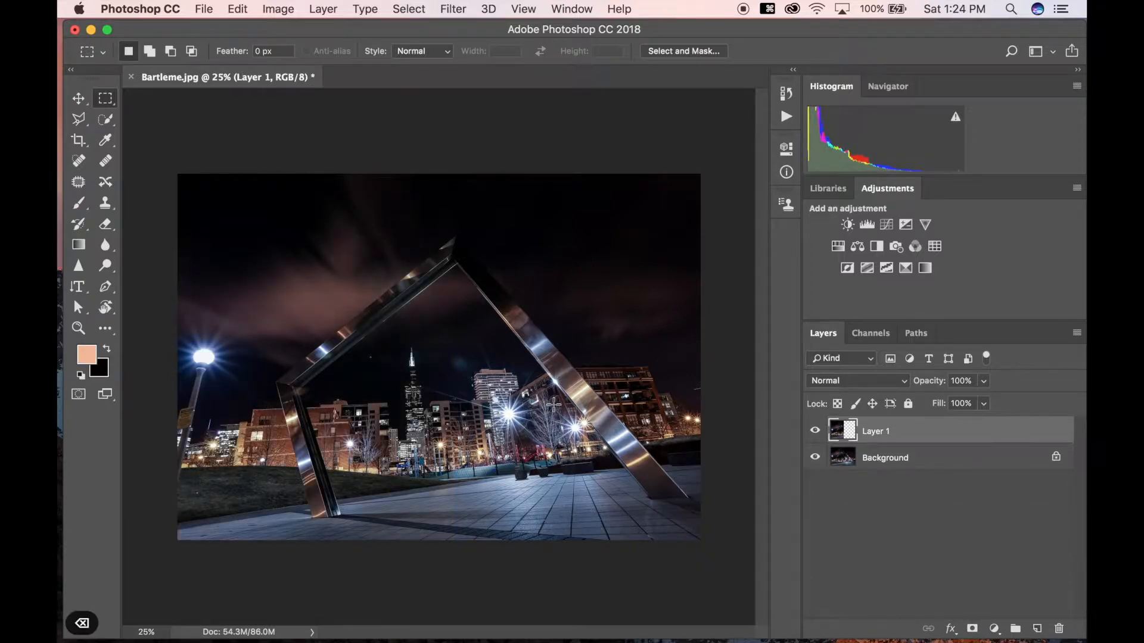
key("BackSpace")
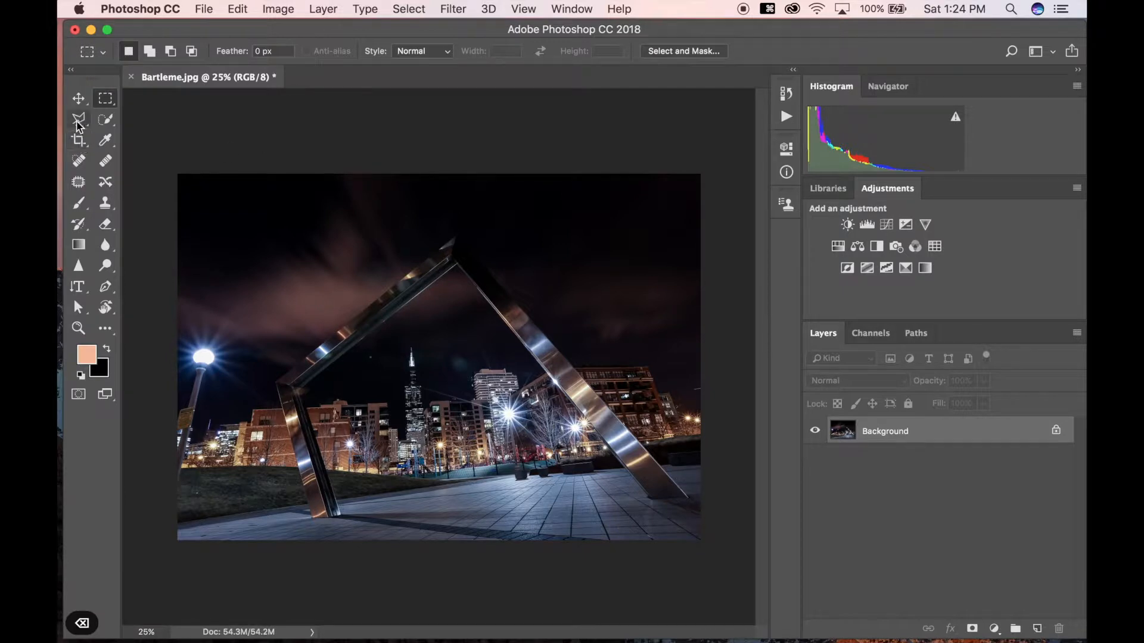
Select the whole metal arch by tracing its outer and inner corners with the Polygonal Lasso
left_click(77, 124)
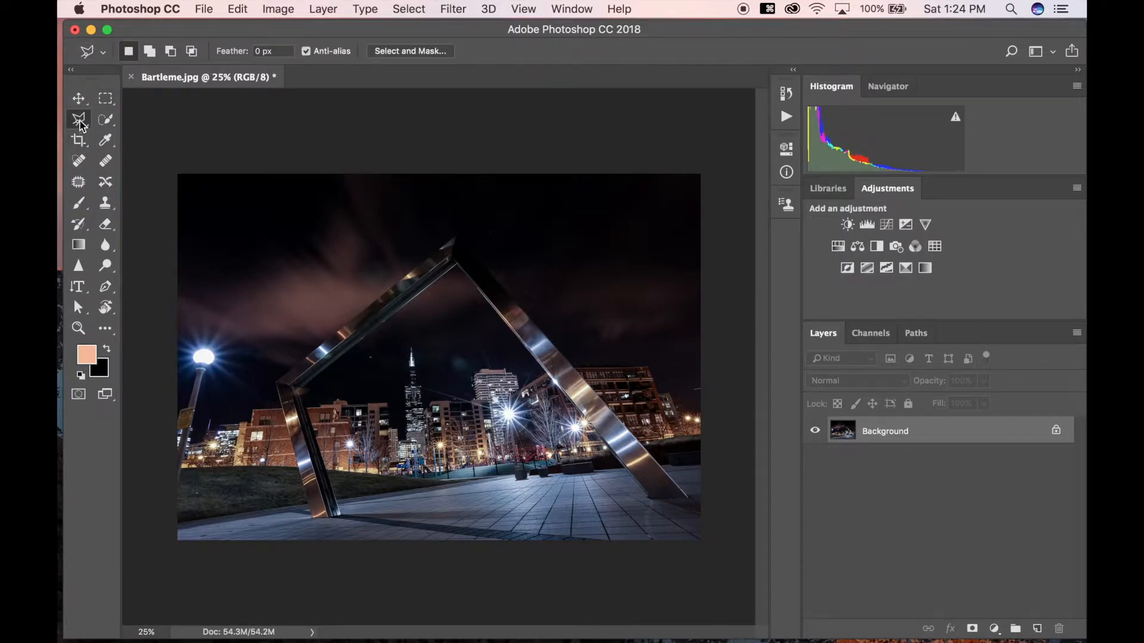
left_click(80, 122)
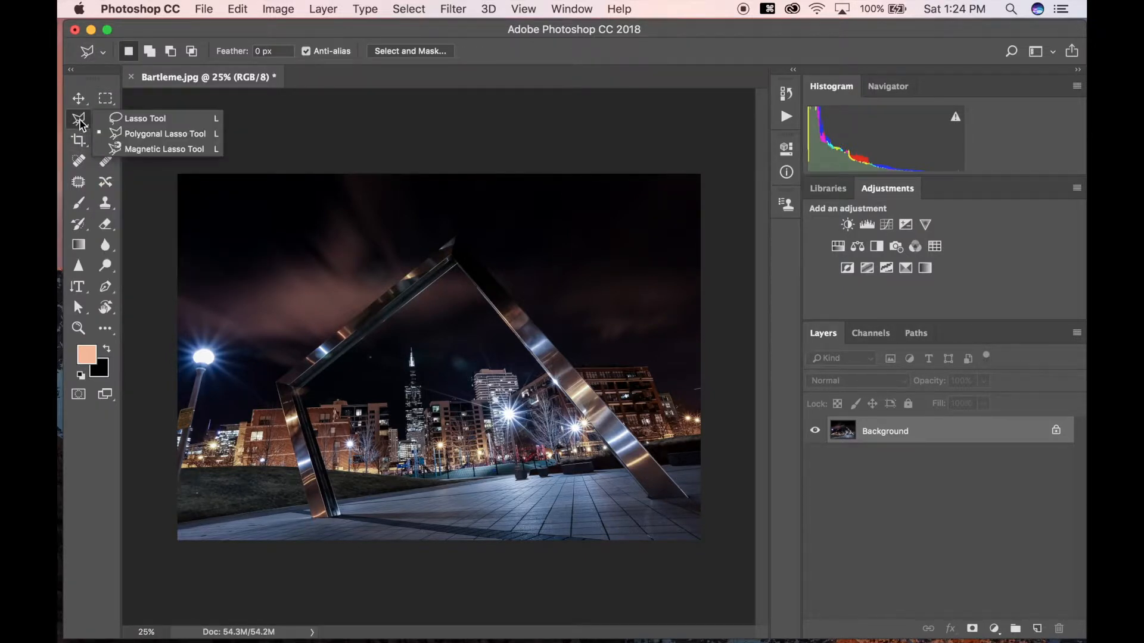
left_click(128, 133)
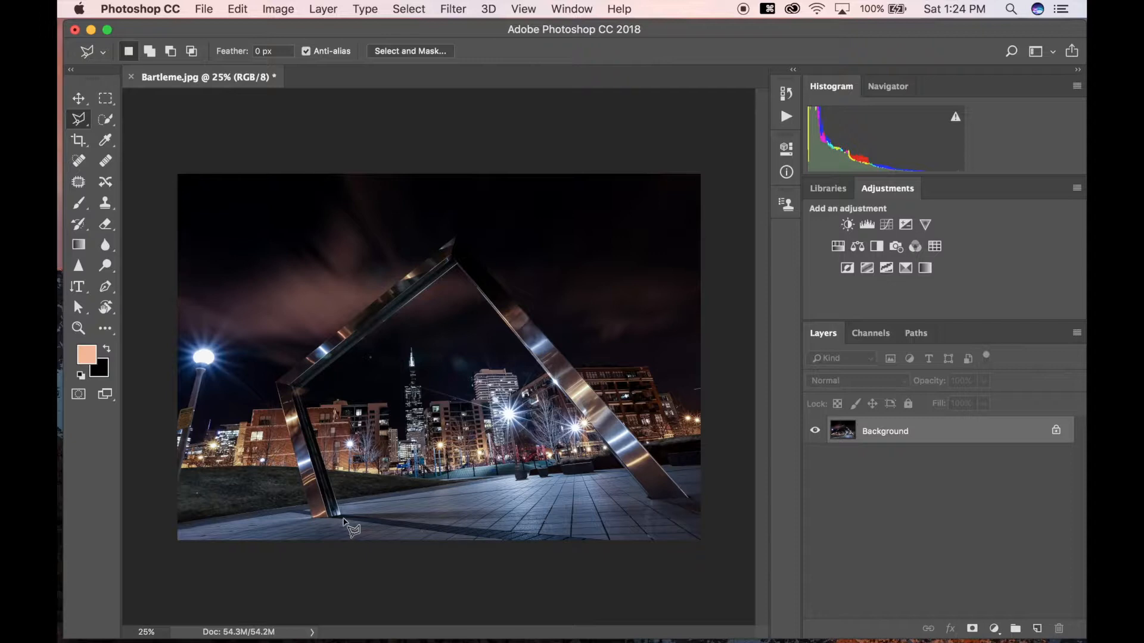
left_click(312, 518)
left_click(274, 385)
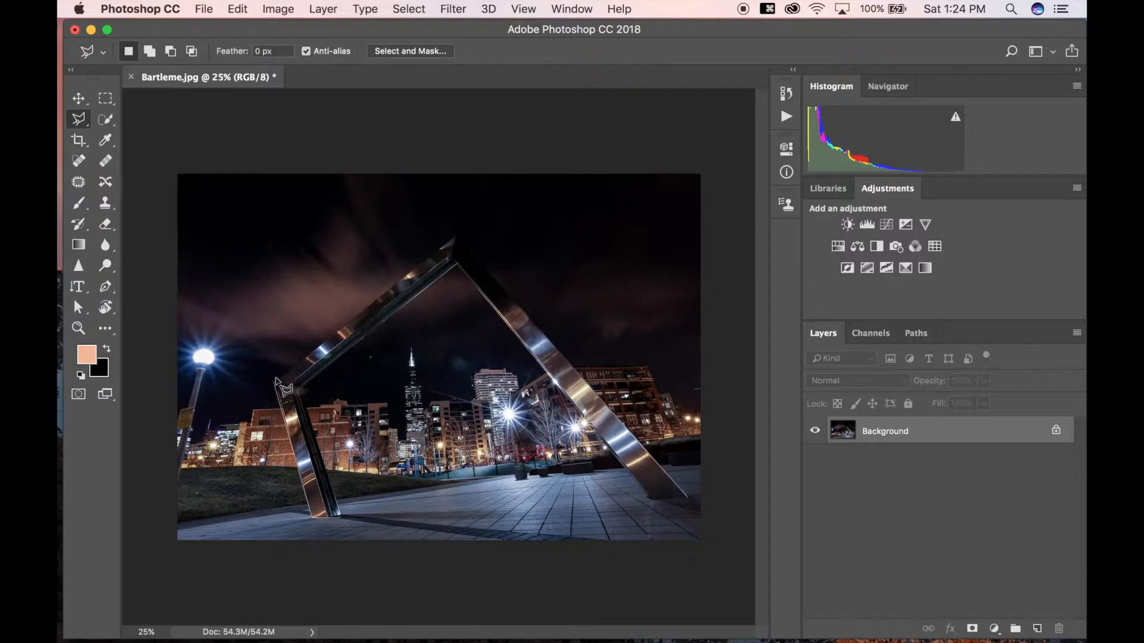
left_click(454, 237)
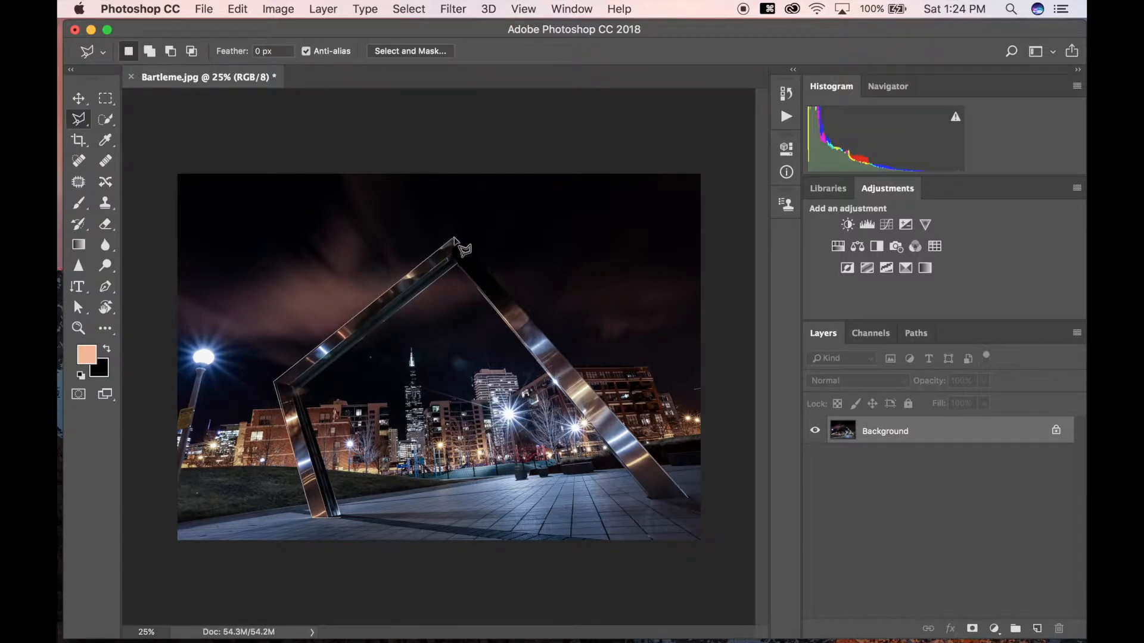
left_click(687, 498)
left_click(649, 502)
left_click(455, 265)
left_click(302, 395)
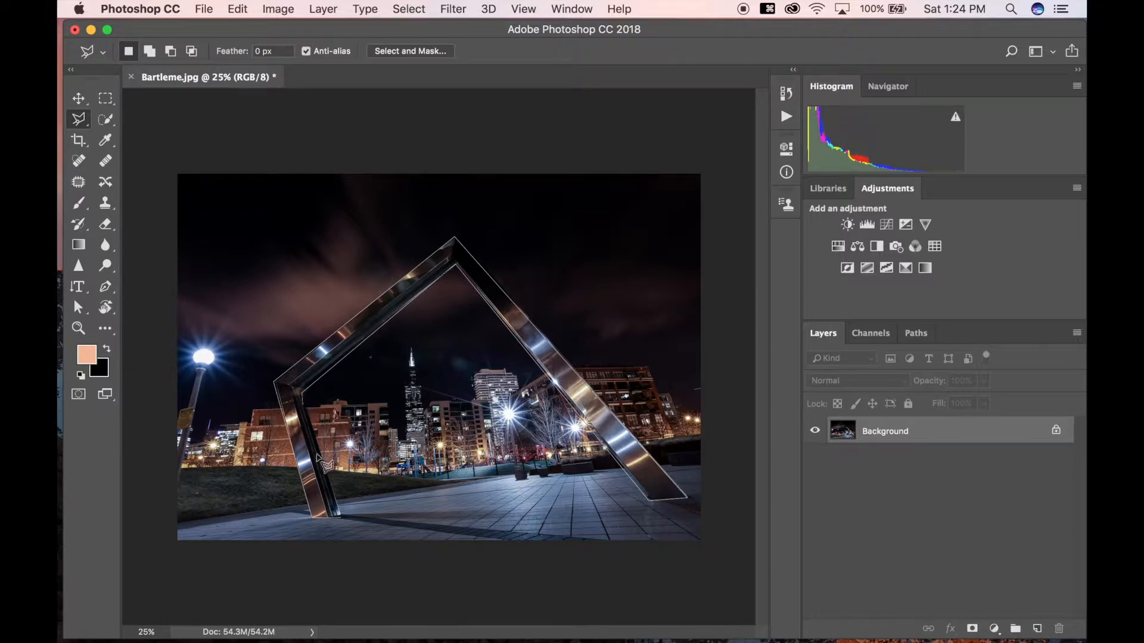
left_click(342, 519)
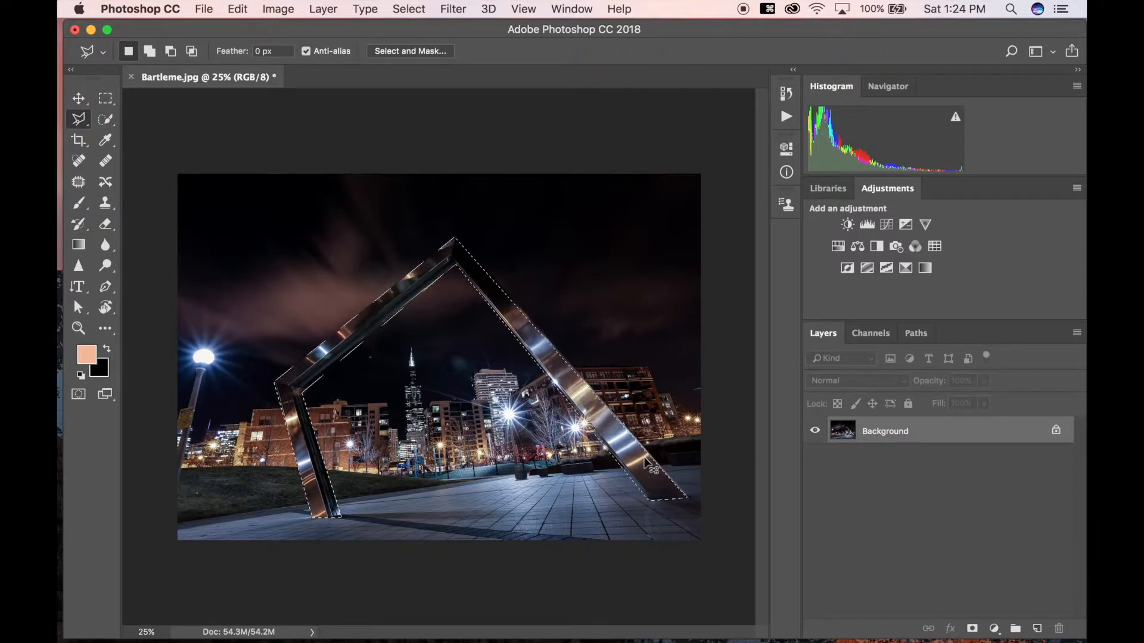
Copy the selected arch to a new layer, checking the cutout with Background temporarily hidden
key("super+j")
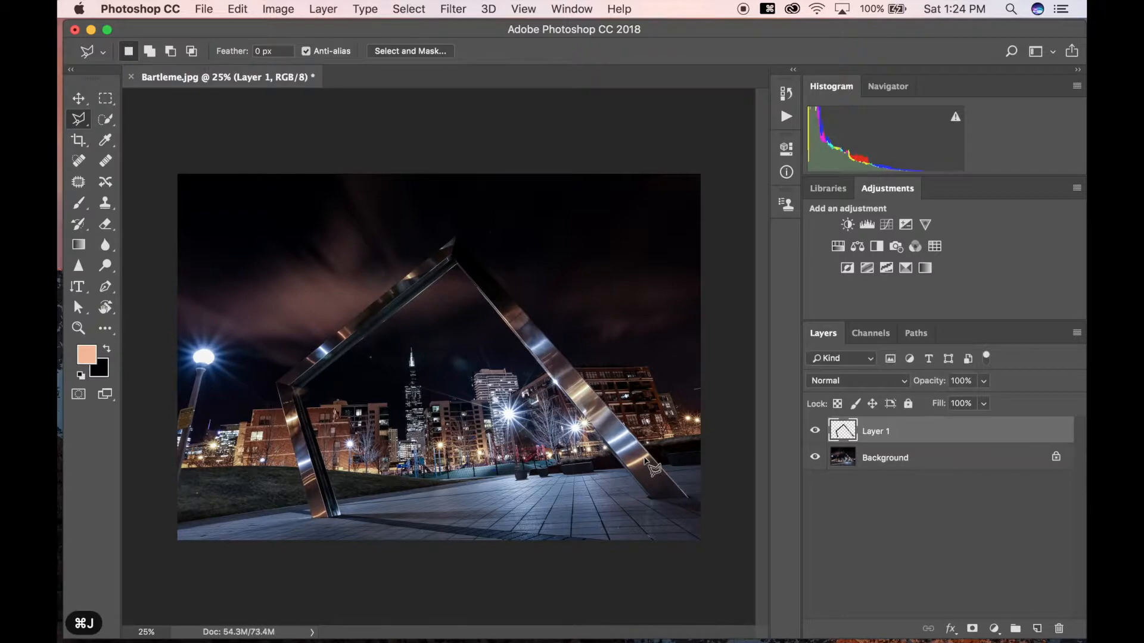
left_click(815, 457)
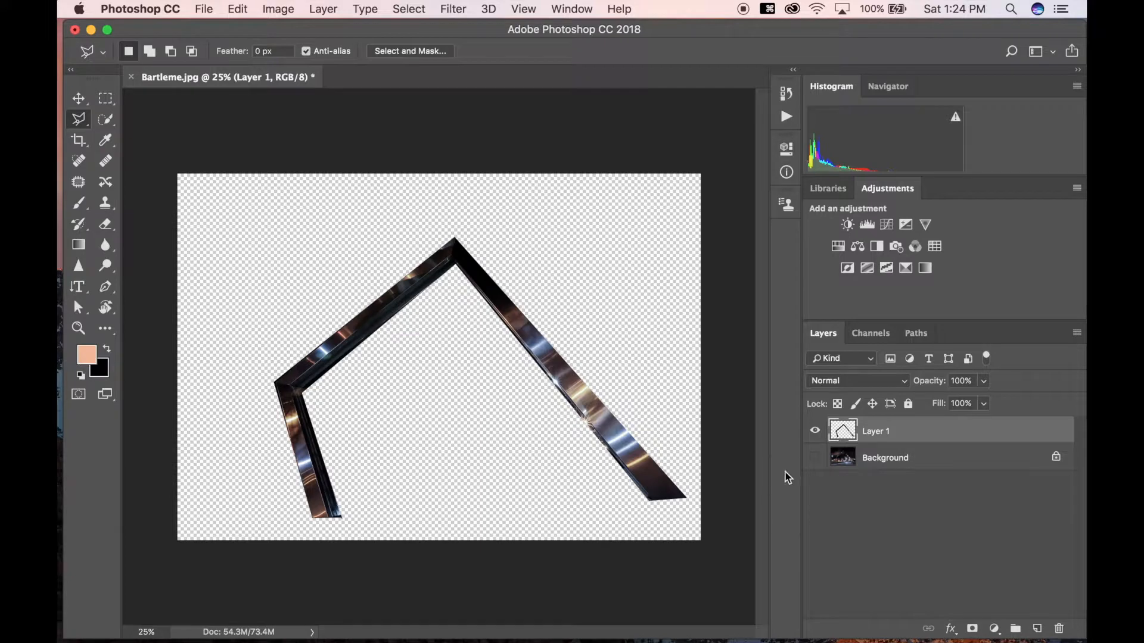
left_click(815, 458)
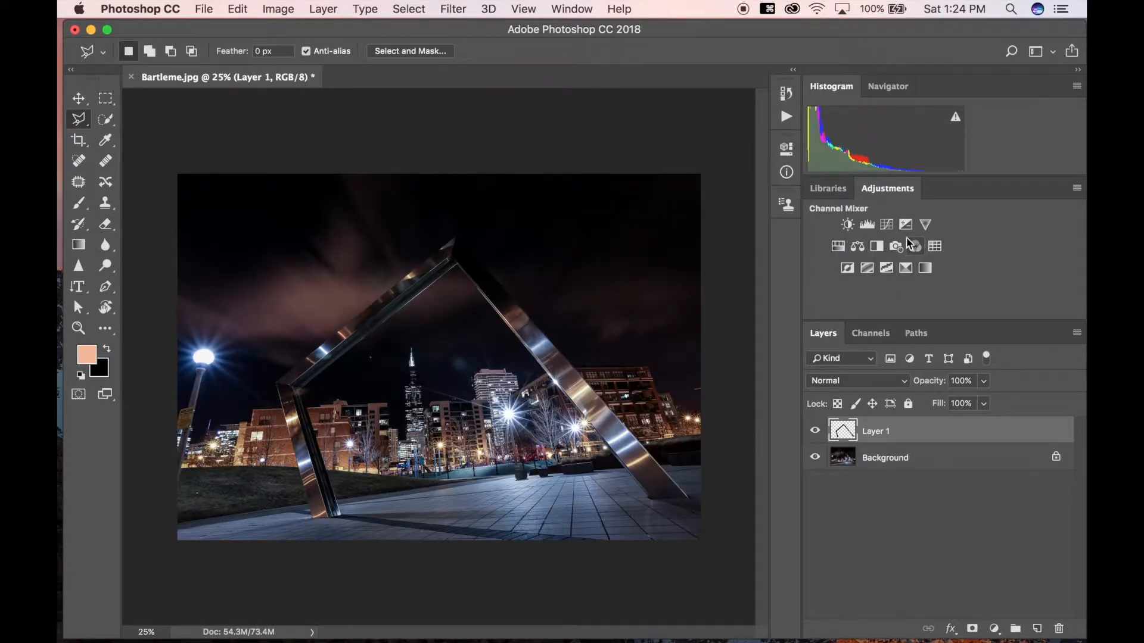
Add a Brightness/Contrast adjustment layer clipped to Layer 1, with Brightness at 84 and Contrast at -50
left_click(848, 226)
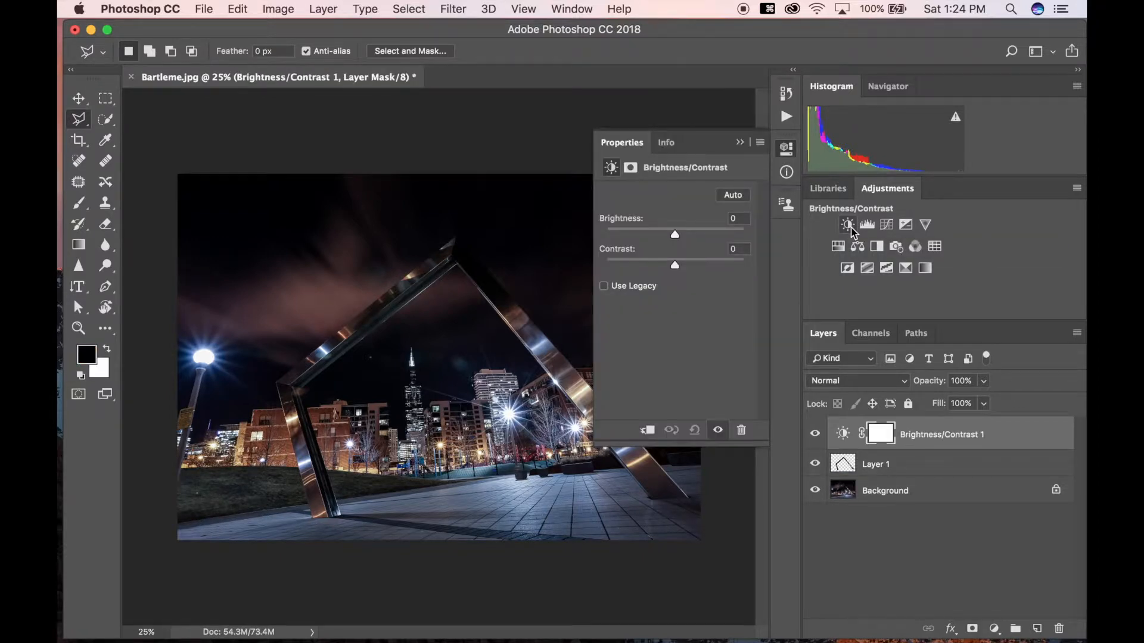
left_click(833, 446, "alt")
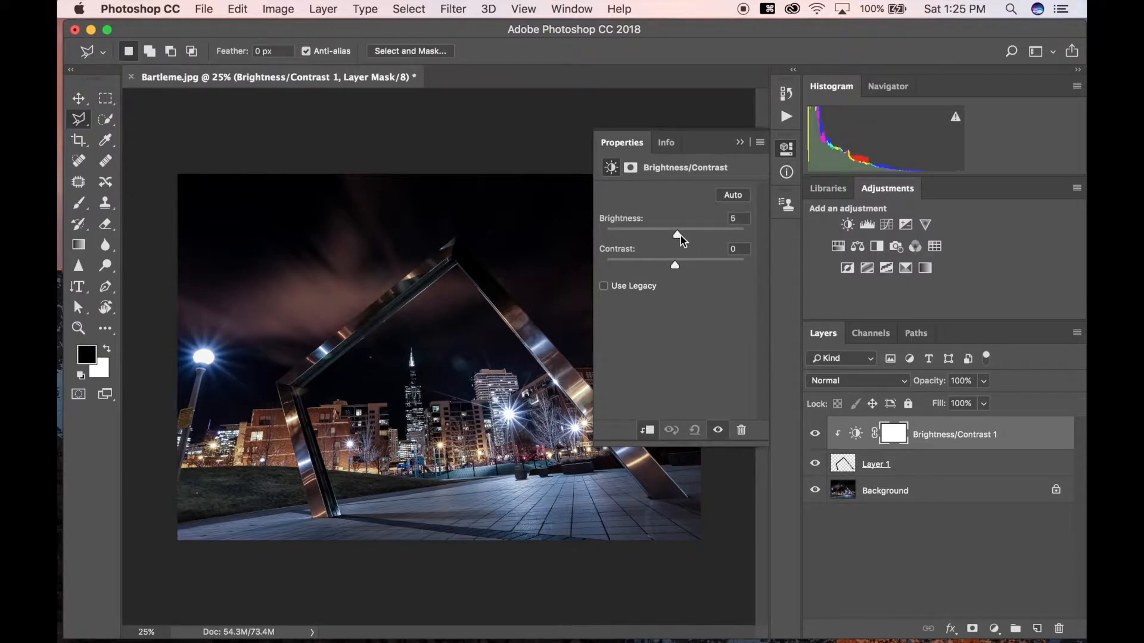
left_click_drag(689, 237, 716, 243)
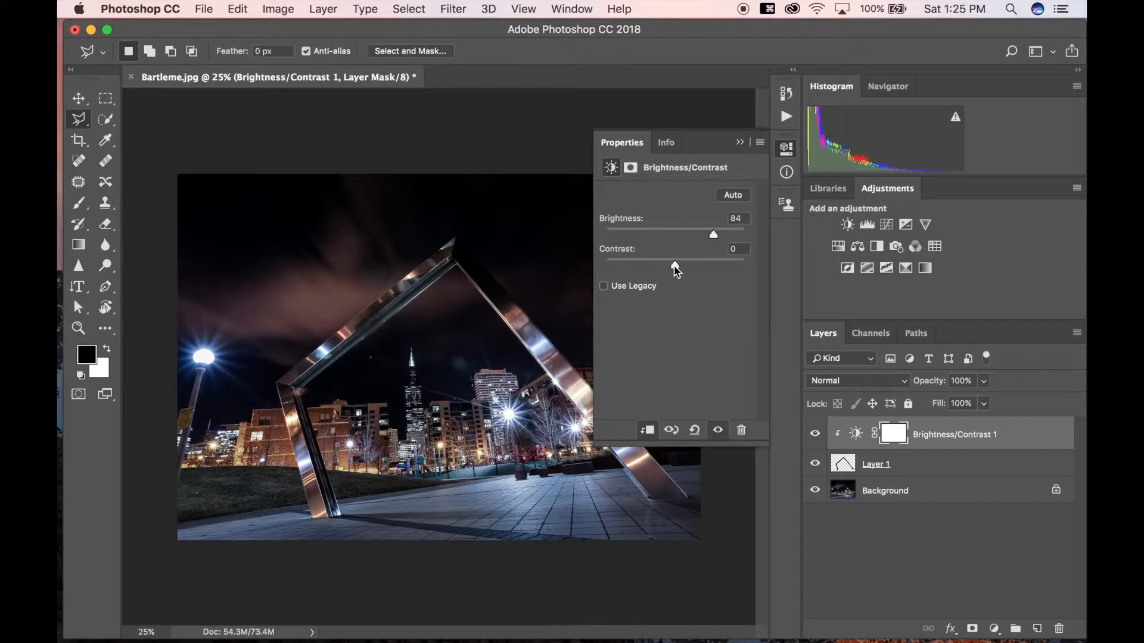
left_click_drag(675, 270, 606, 266)
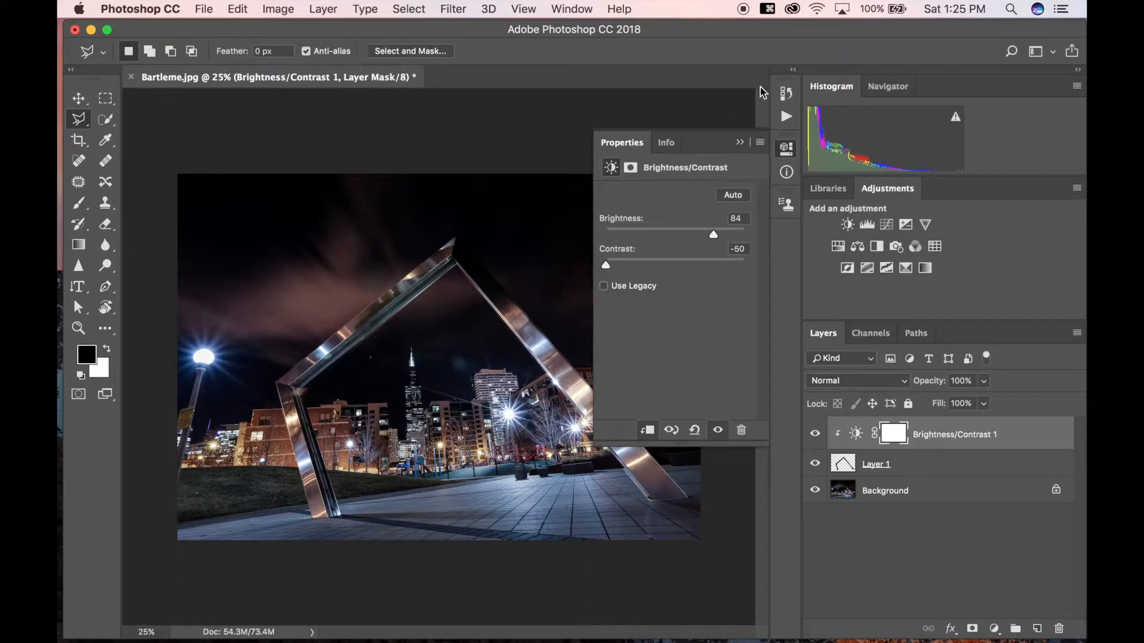
left_click(741, 143)
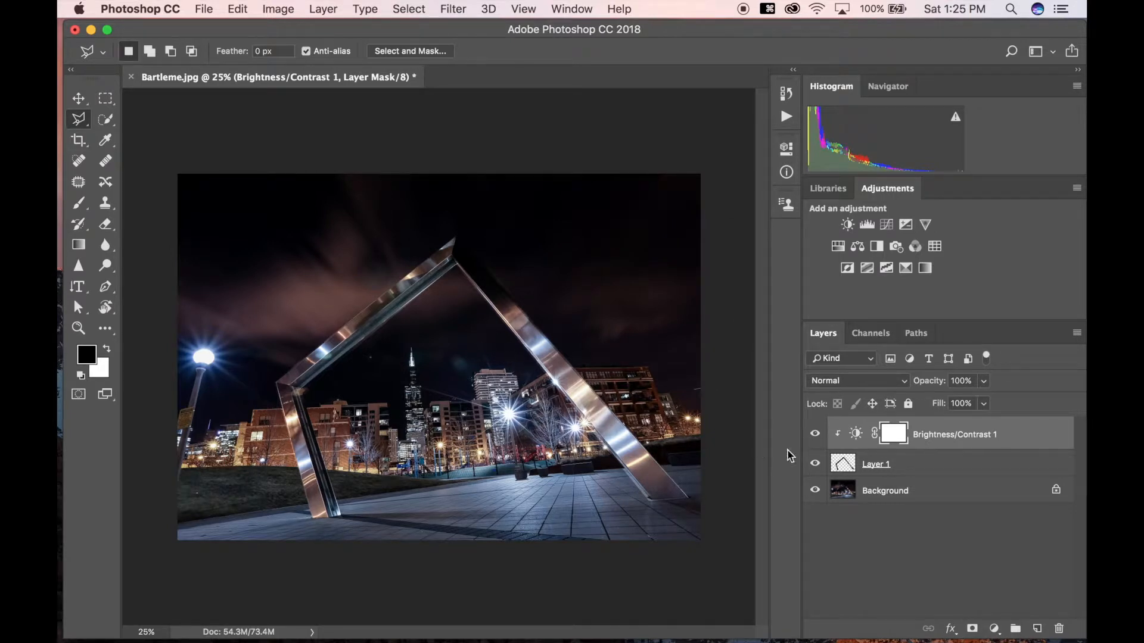
Delete the Brightness/Contrast adjustment layer and the arch's Layer 1, leaving only Background
left_click(972, 436)
key("BackSpace")
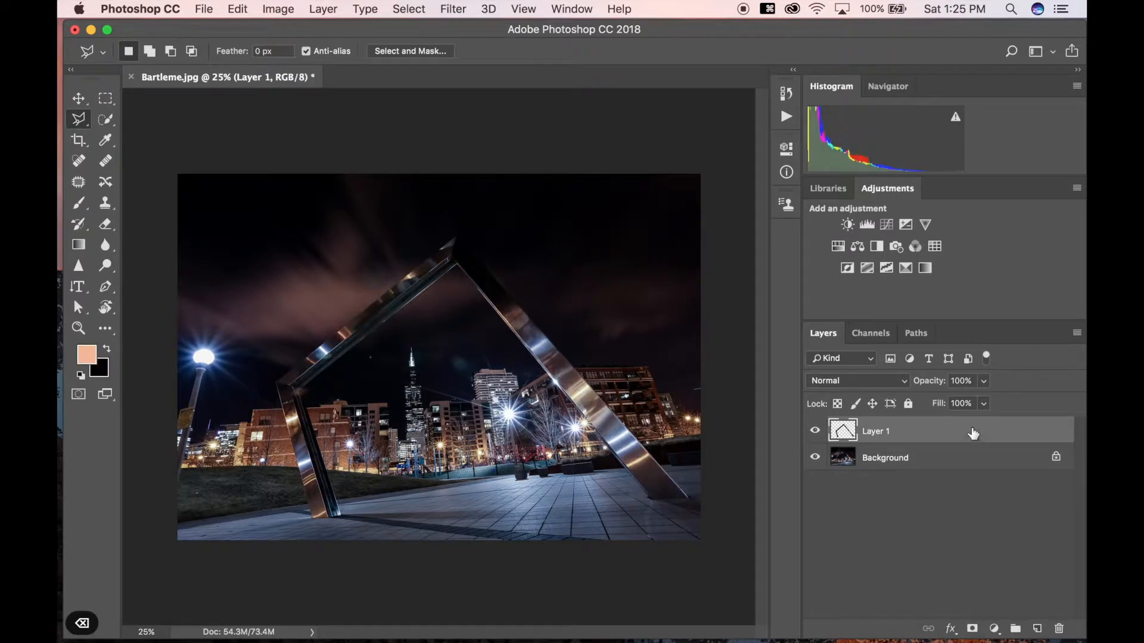
key("BackSpace")
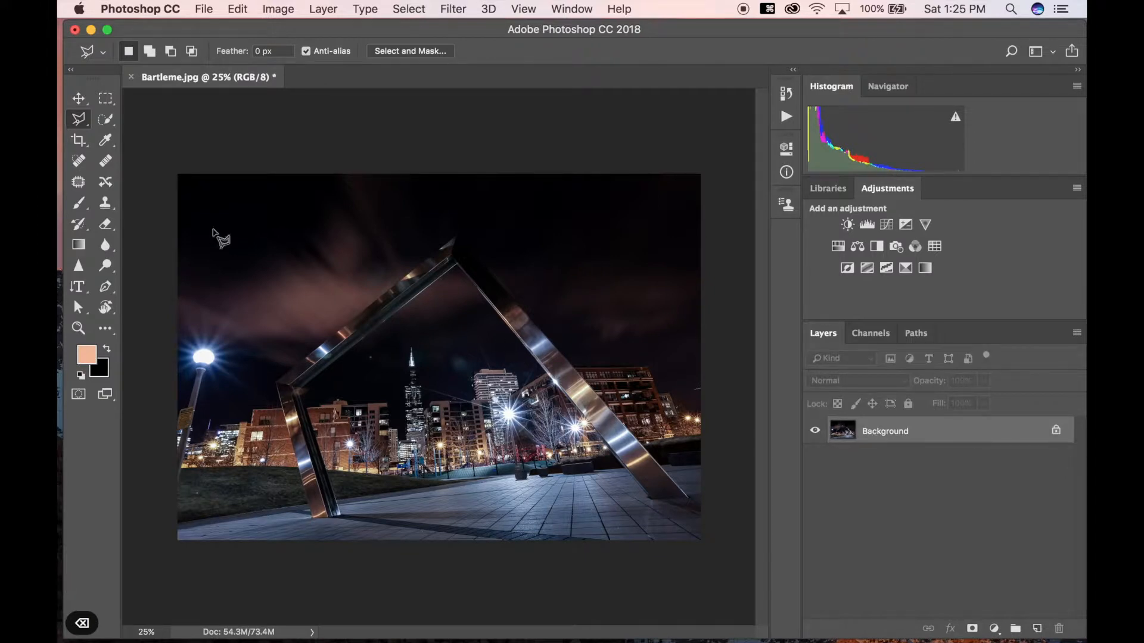
Select the arch with Quick Selection, subtracting the excess area inside its frame, and deselect it
left_click(105, 118)
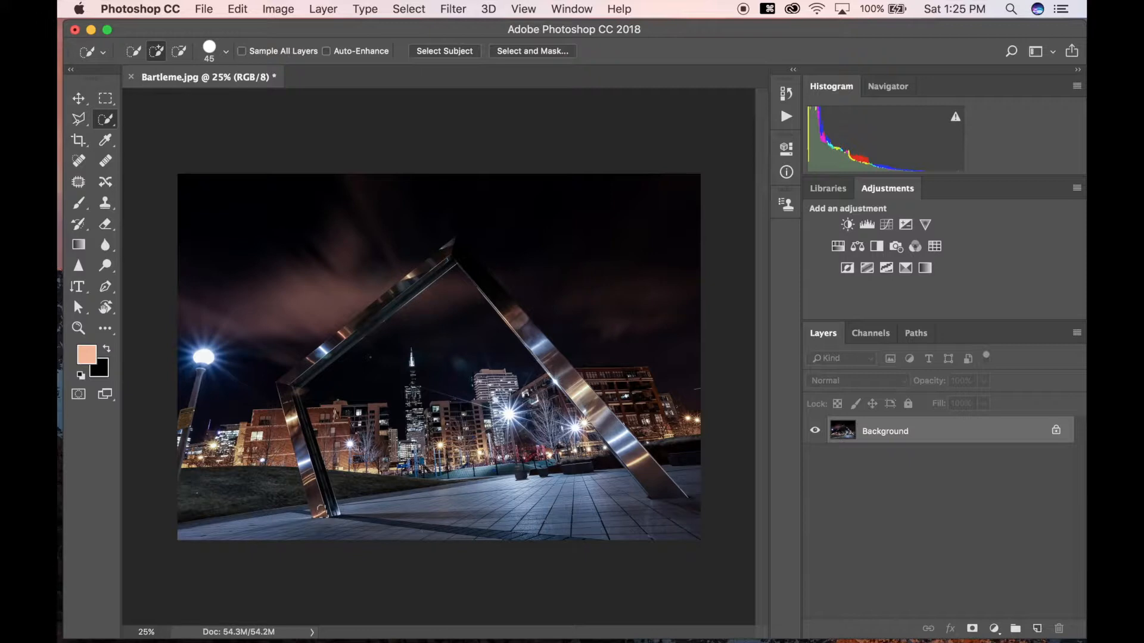
left_click_drag(302, 451, 291, 420)
left_click_drag(297, 366, 341, 333)
left_click_drag(488, 280, 521, 340)
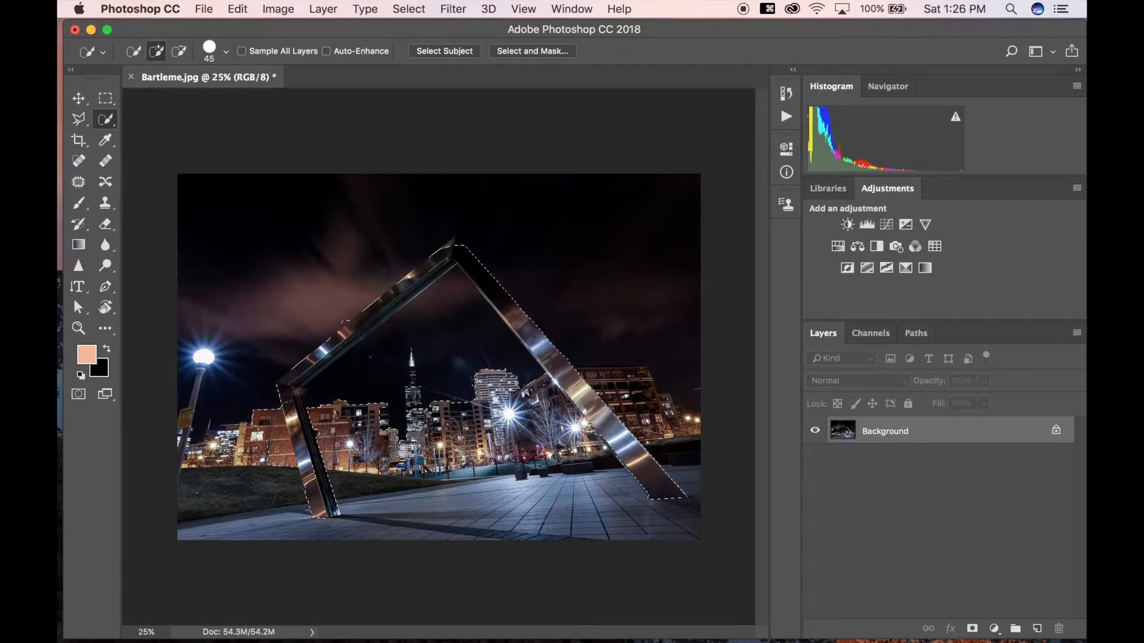
key("alt")
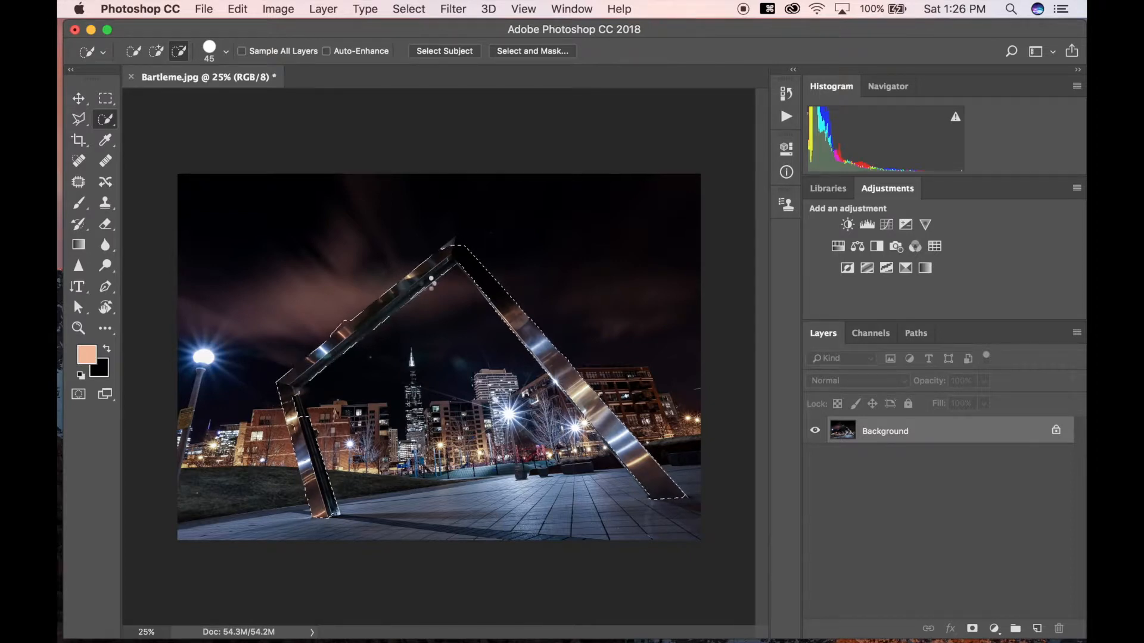
left_click(418, 287, "alt")
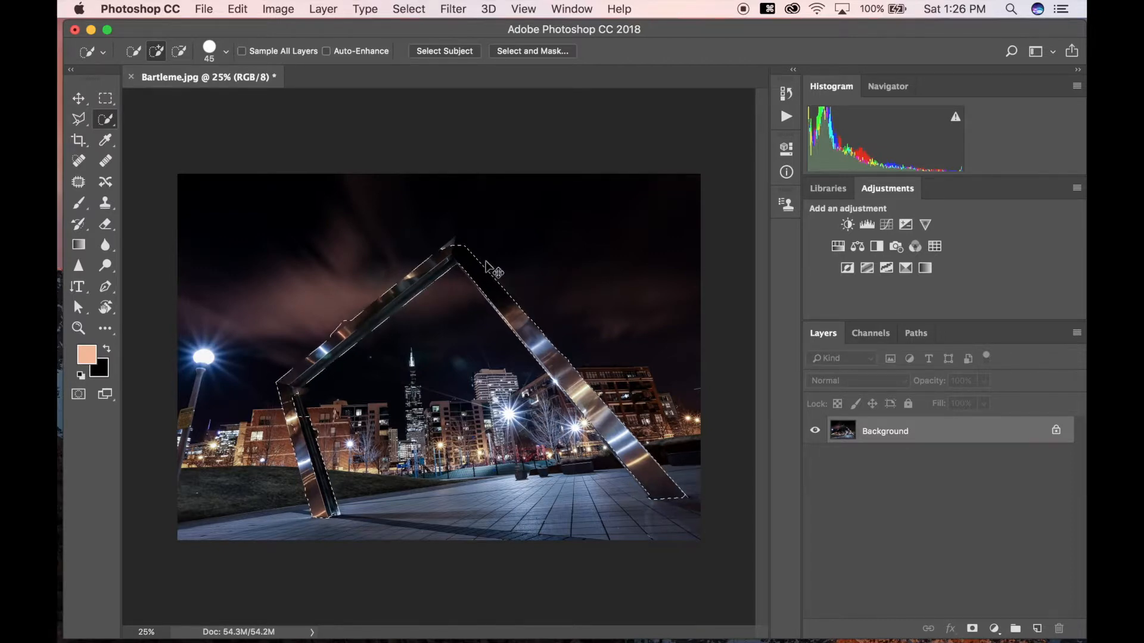
key("super+d")
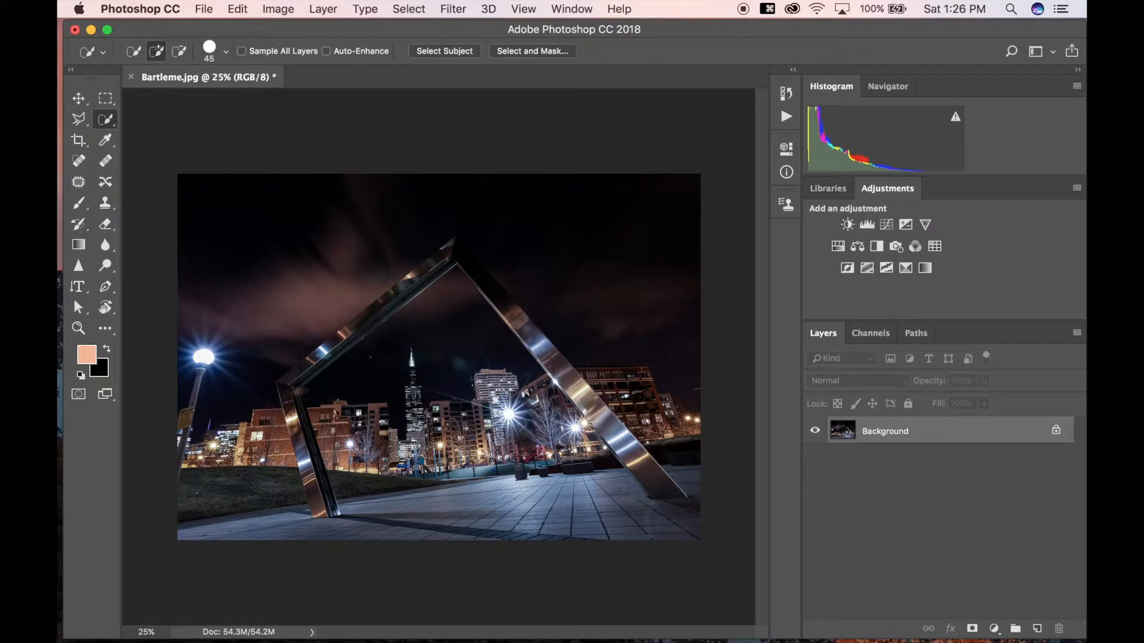
Try a freehand crop by pulling up the frame's lower-right corner, and undo the change
left_click(78, 142)
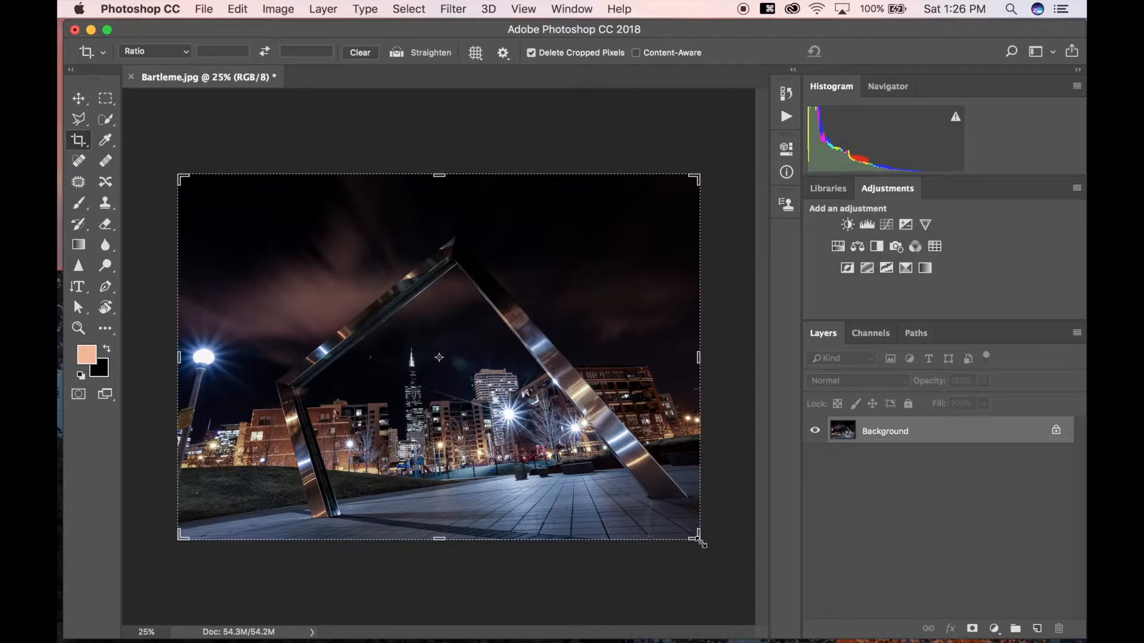
left_click_drag(696, 539, 695, 503)
key("super+z")
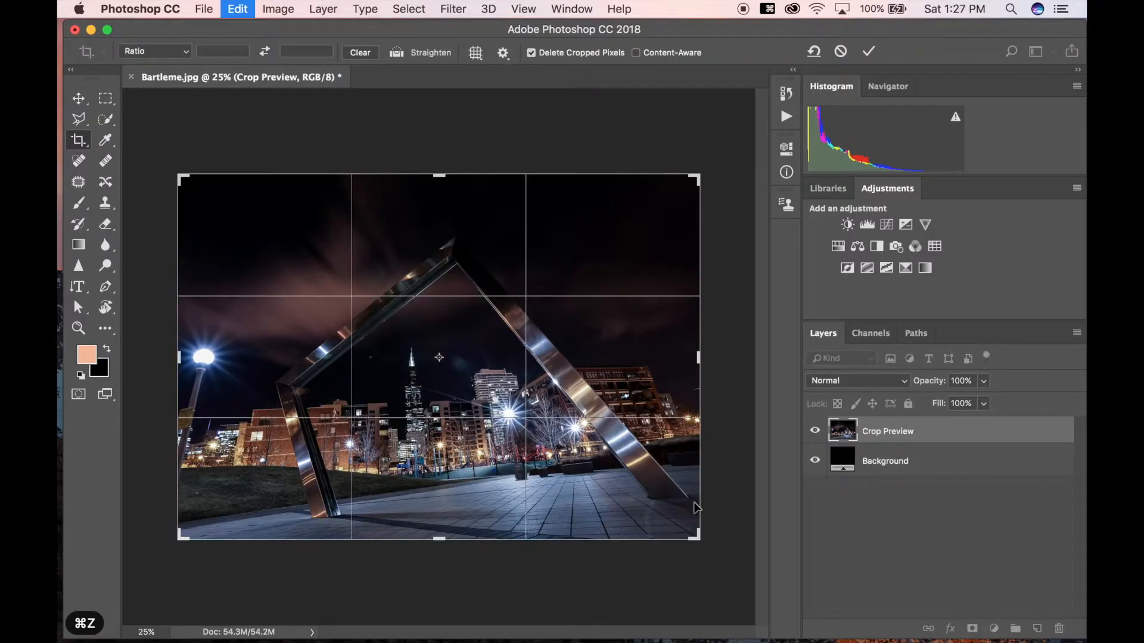
Crop the photo to a 1:1 (Square) ratio around the arch and skyline, and undo back to the full image
left_click(181, 52)
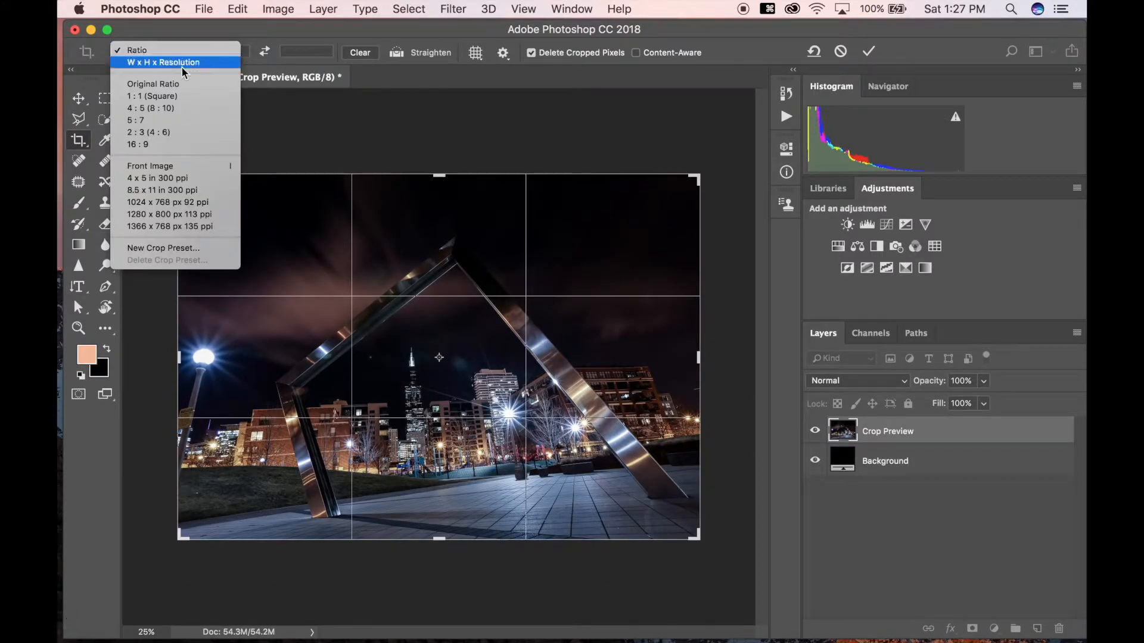
left_click(182, 96)
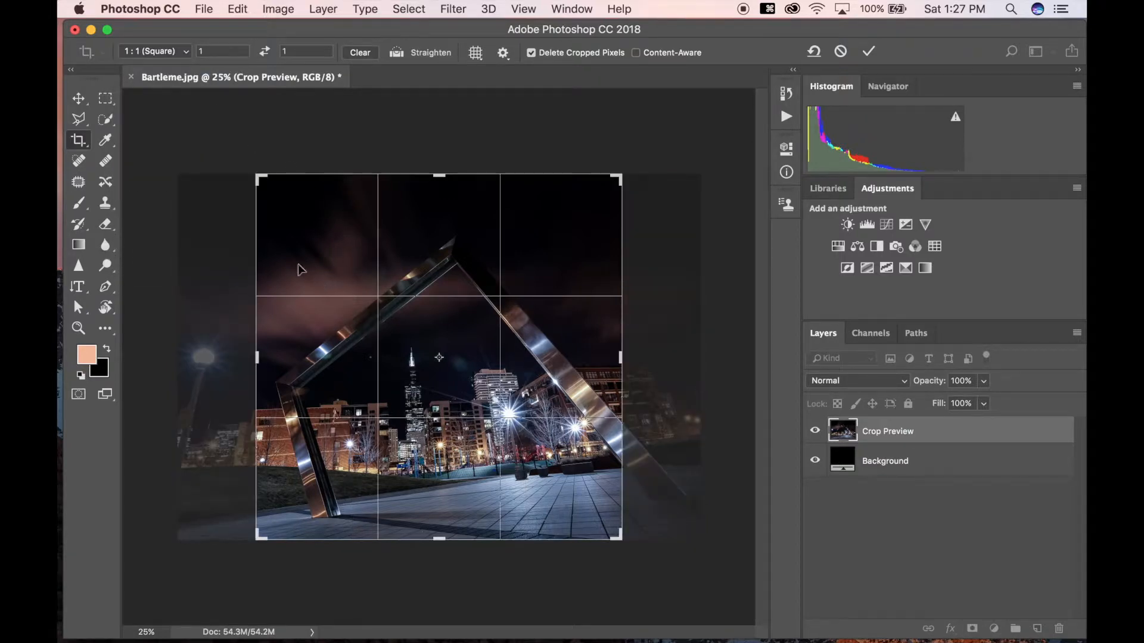
left_click(151, 52)
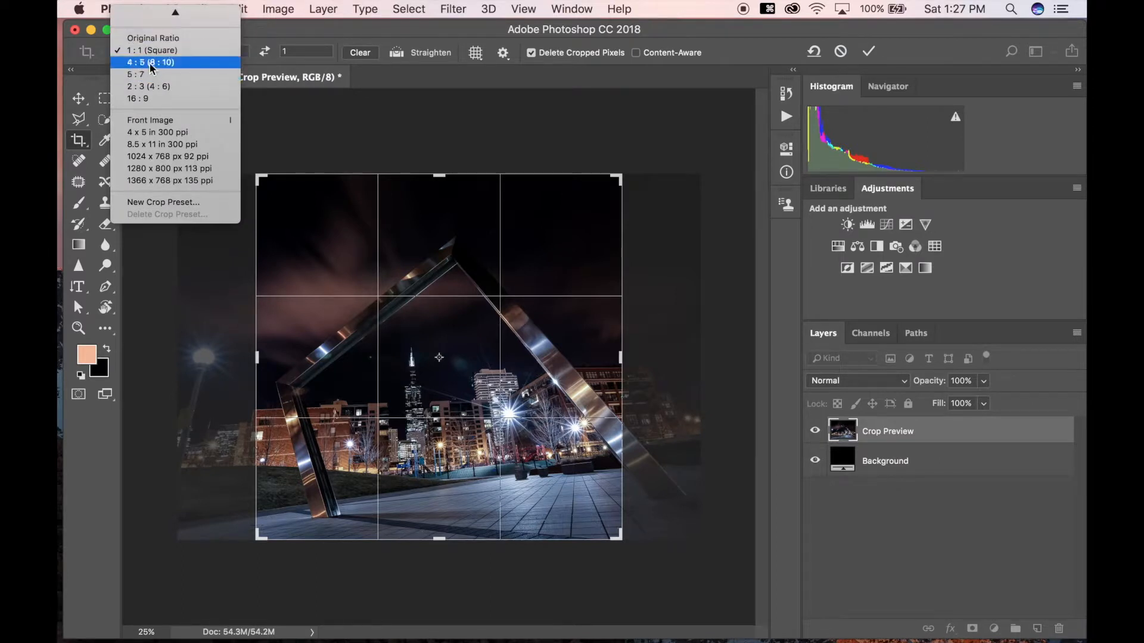
left_click(150, 54)
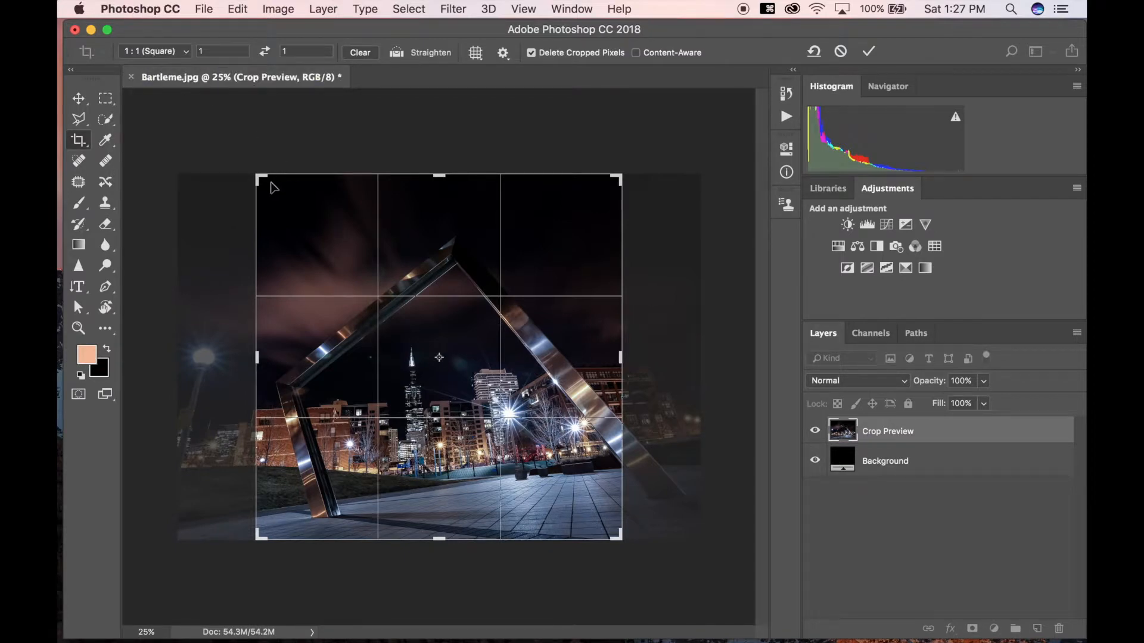
left_click_drag(258, 174, 287, 160)
left_click_drag(439, 187, 448, 199)
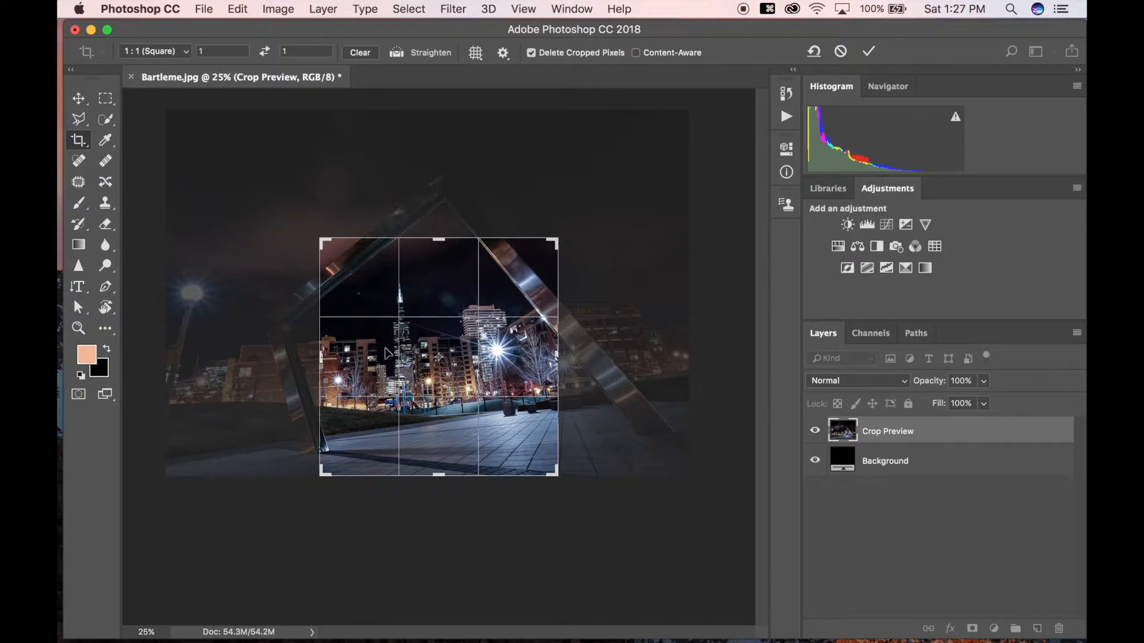
left_click_drag(441, 241, 441, 106)
key("Return")
key("alt+super+z")
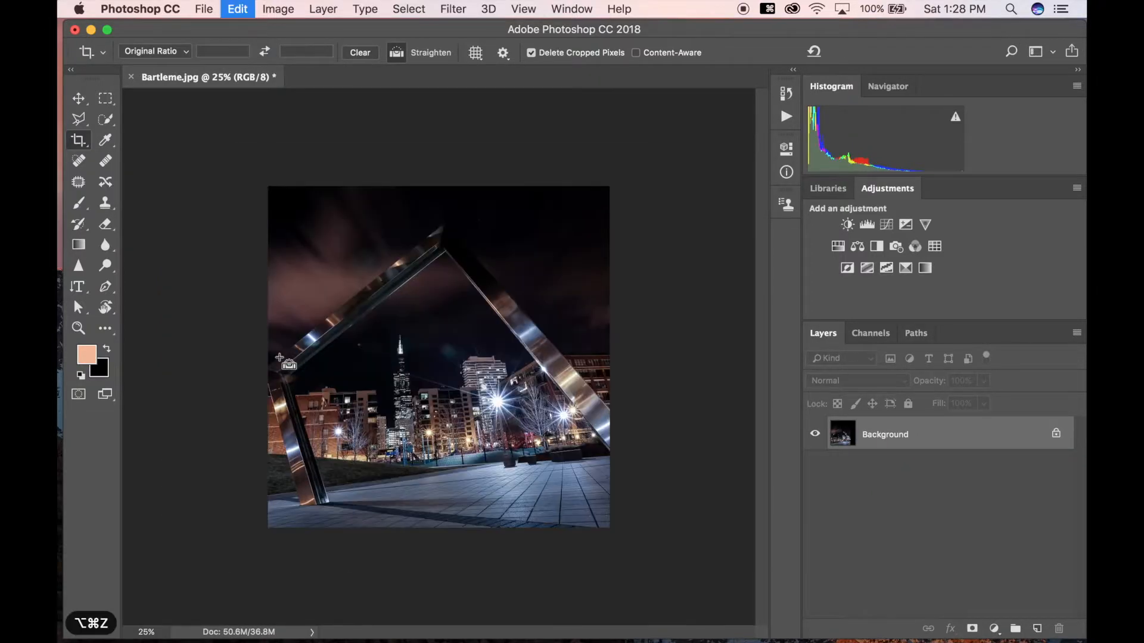
key("alt+super+z")
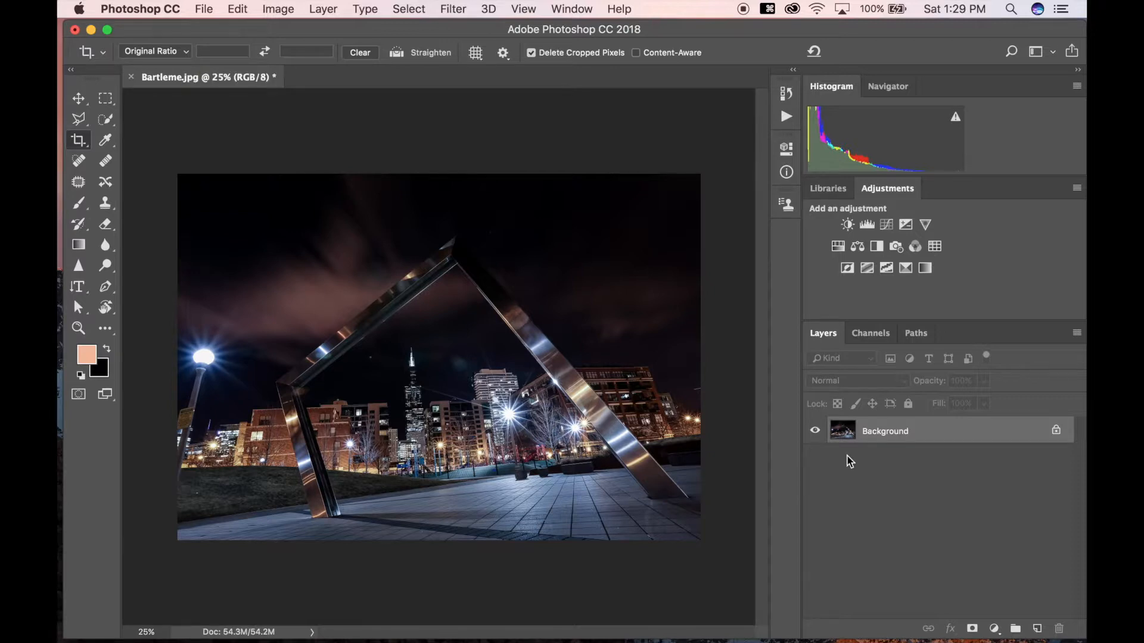
Sample colors from the arch and street lamp with the Eyedropper, ending with the reddish tone on the arch's upper-left beam
left_click(106, 143)
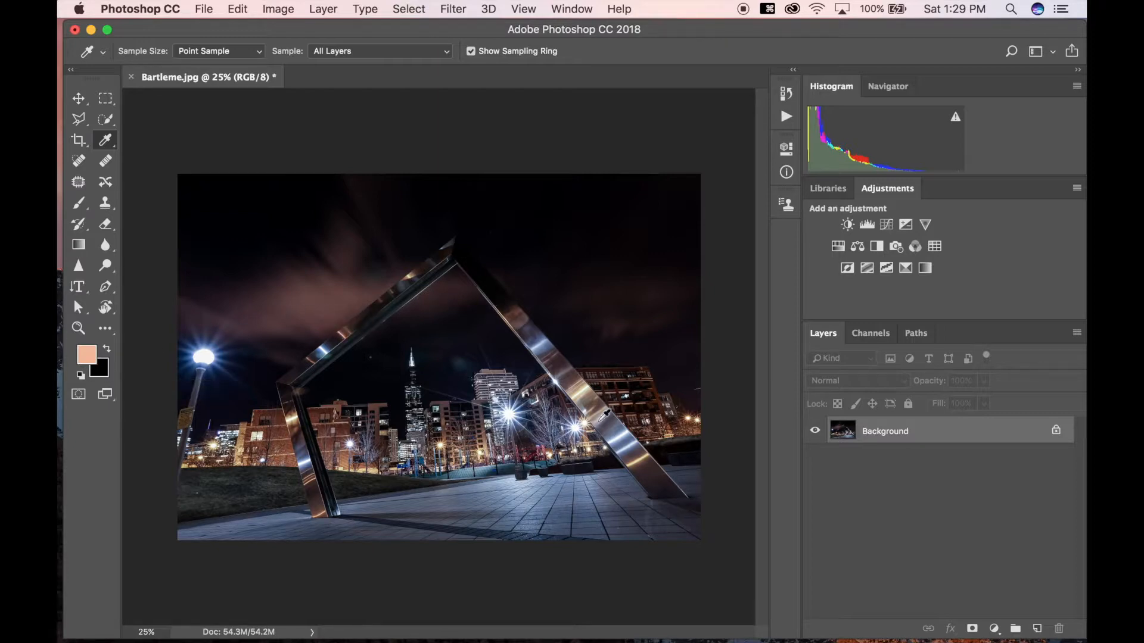
left_click(629, 445)
left_click(210, 351)
left_click(345, 333)
Switch to the Brush tool and reduce its size to 175
left_click(80, 205)
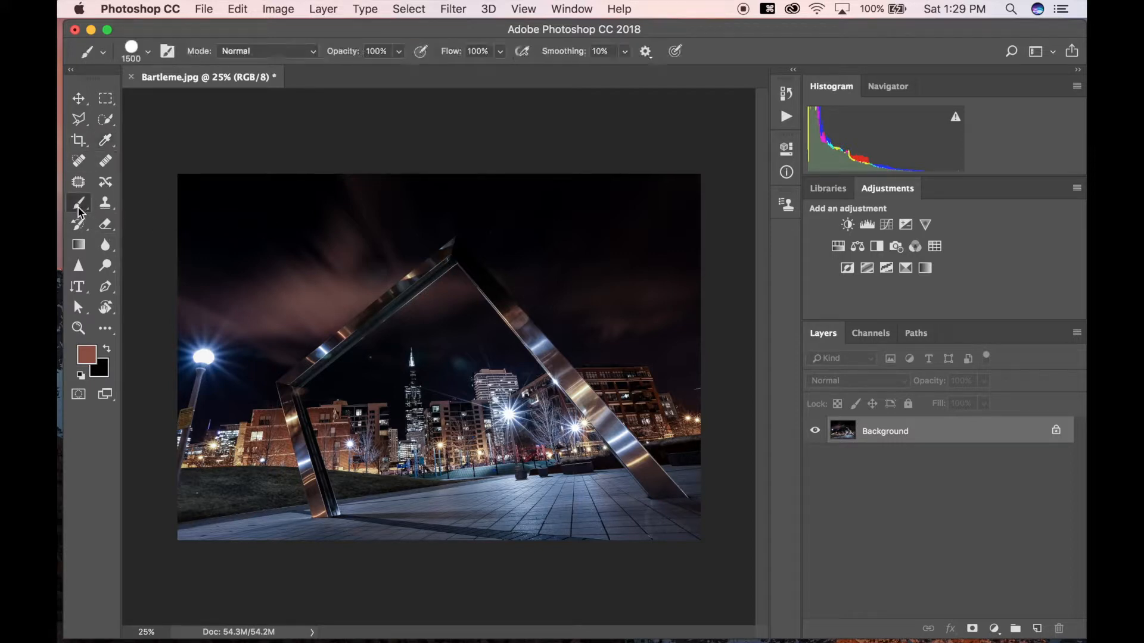
key("bracketleft")
key("bracketleft")
key("bracketleft")
key("bracketleft")
key("bracketleft")
key("bracketleft")
key("bracketleft")
key("bracketleft")
key("bracketleft")
key("bracketleft")
key("bracketleft")
key("bracketleft")
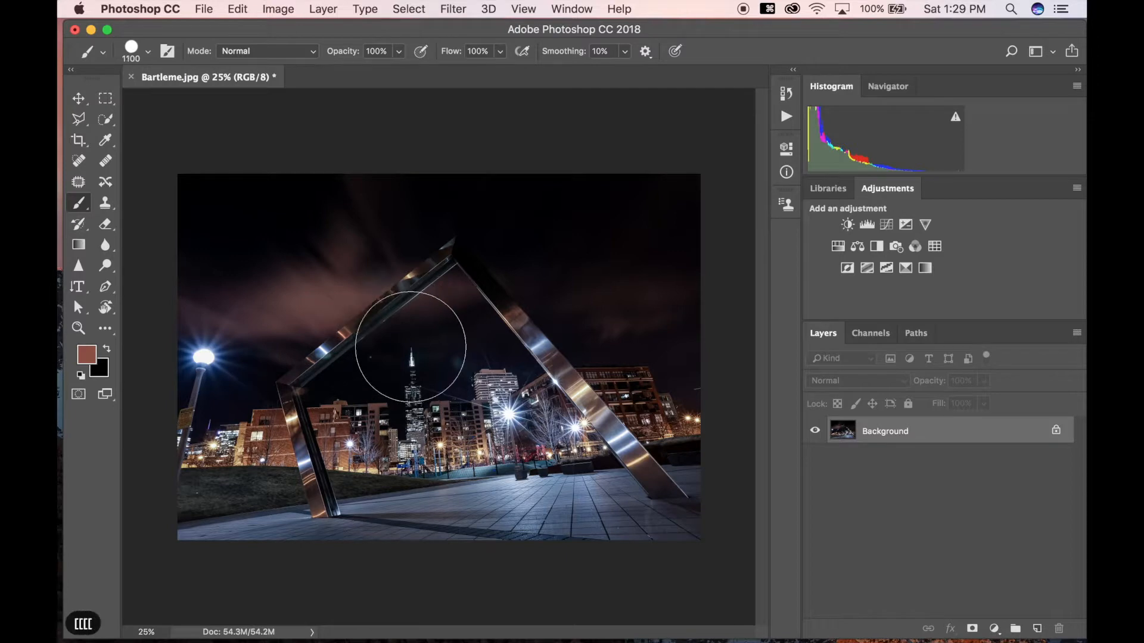
key("bracketleft")
key("bracketleft")
key("bracketleft")
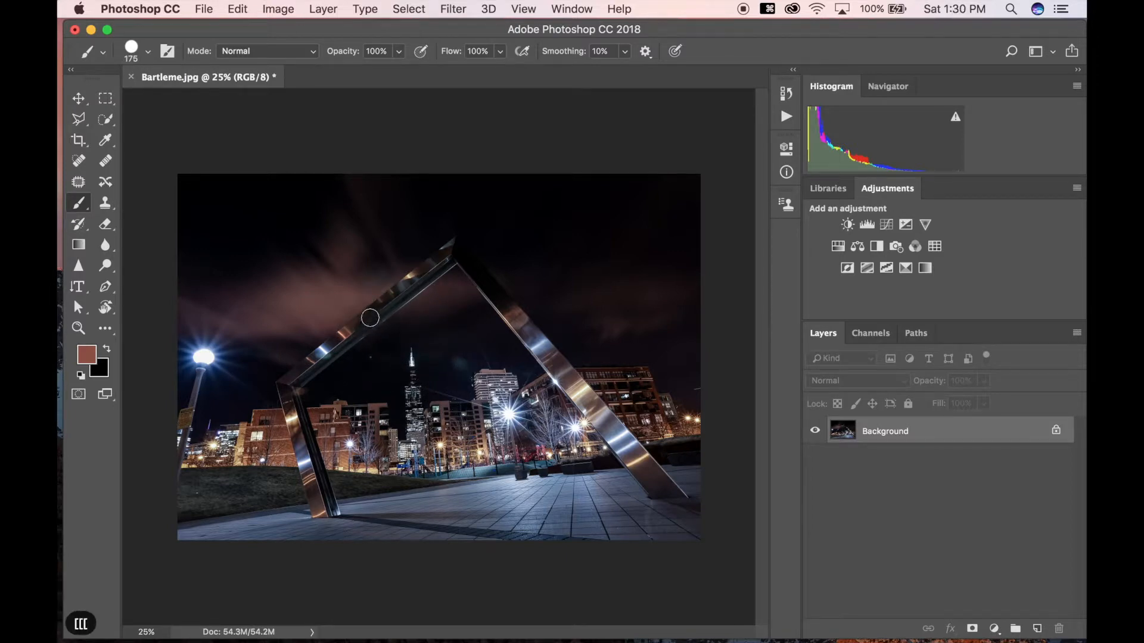
Paint a reddish brush stroke over the arch's peak and undo it
mouse_move(370, 316)
left_mouse_down()
mouse_move(339, 339)
mouse_move(452, 257)
mouse_move(507, 305)
left_mouse_up()
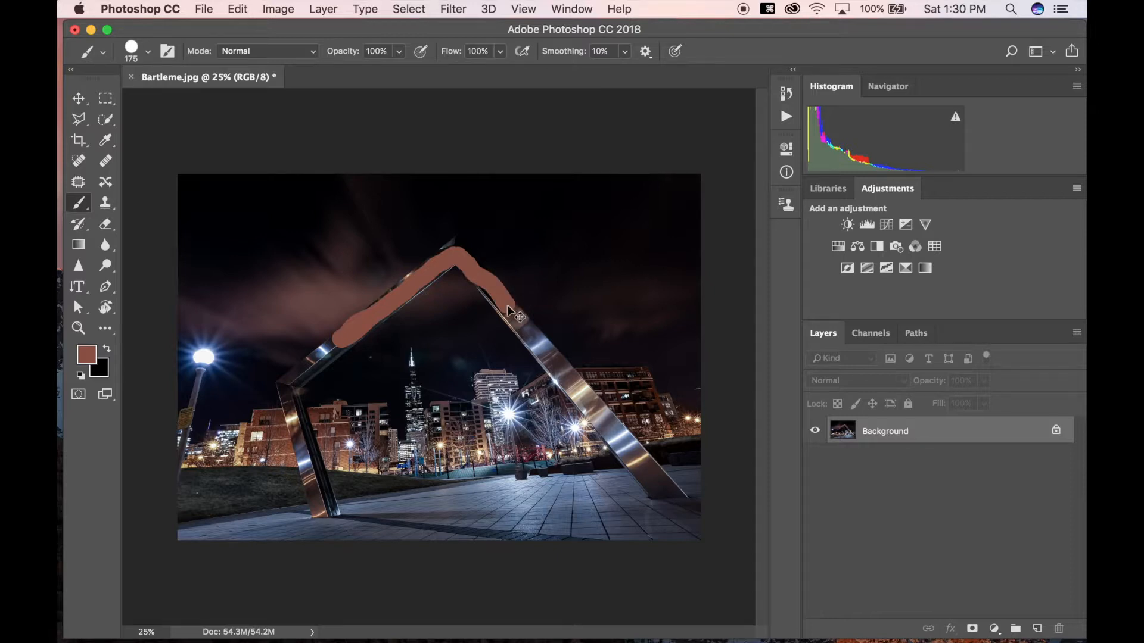
key("super+z")
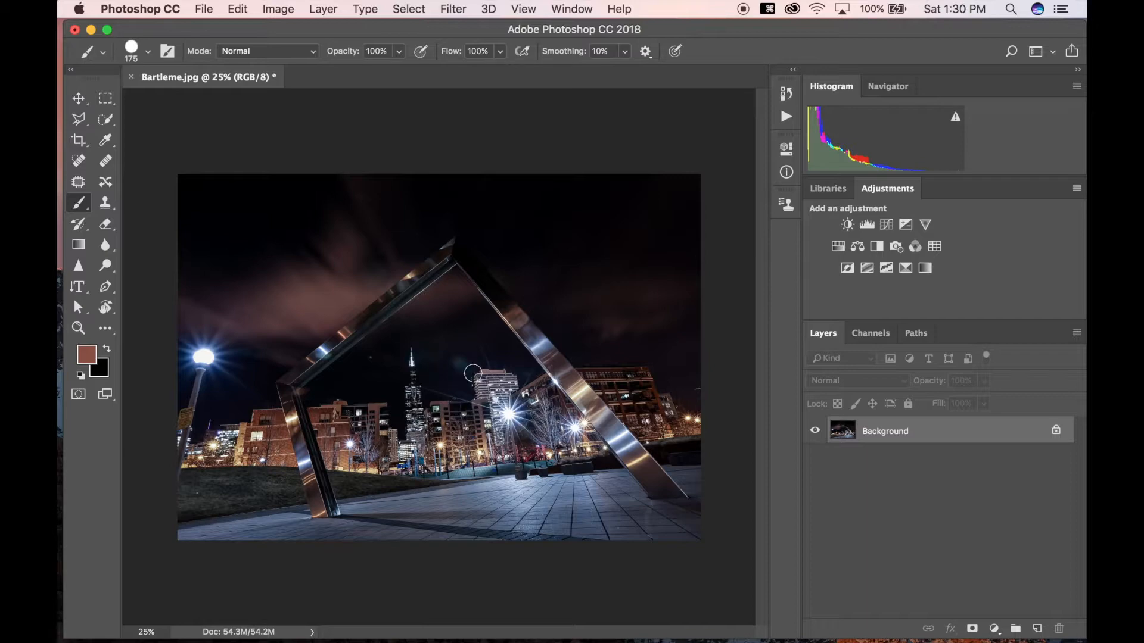
Sample the dark blue night sky just above the teal flare spot with the Eyedropper
key("super+equal")
key("super+equal")
key("super+equal")
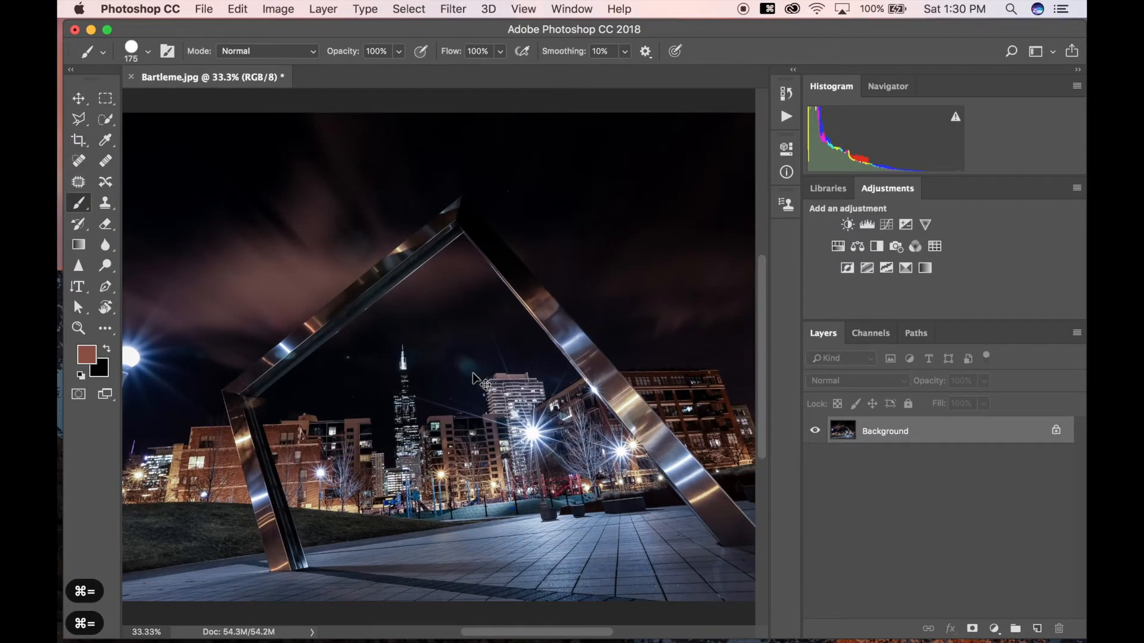
key("super+equal")
key("super+equal")
key("super+equal")
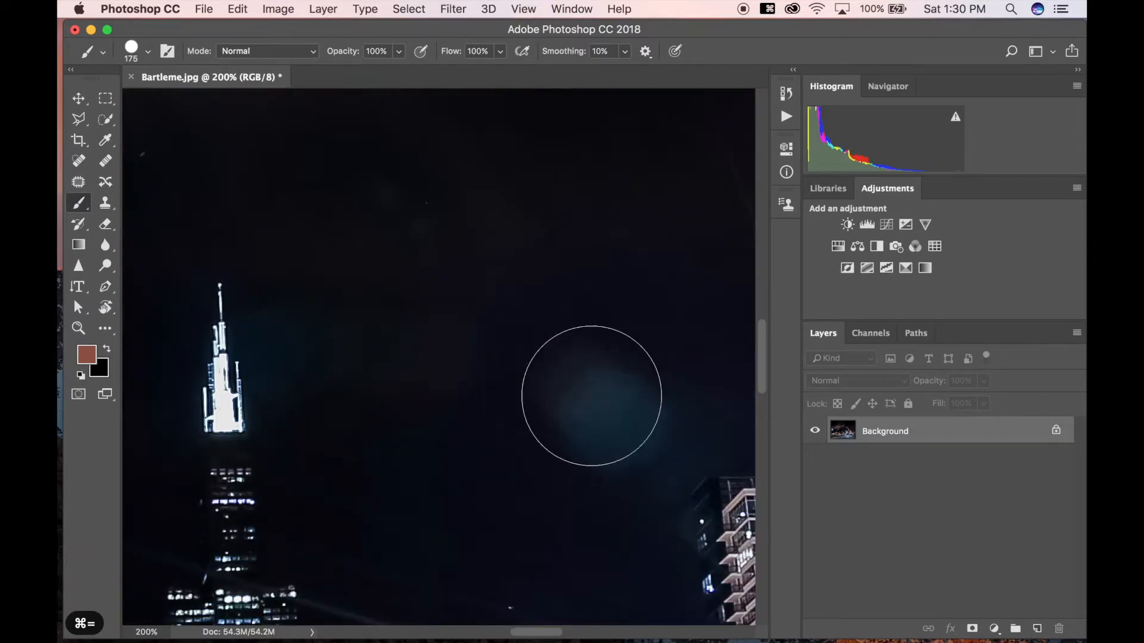
left_click(106, 140)
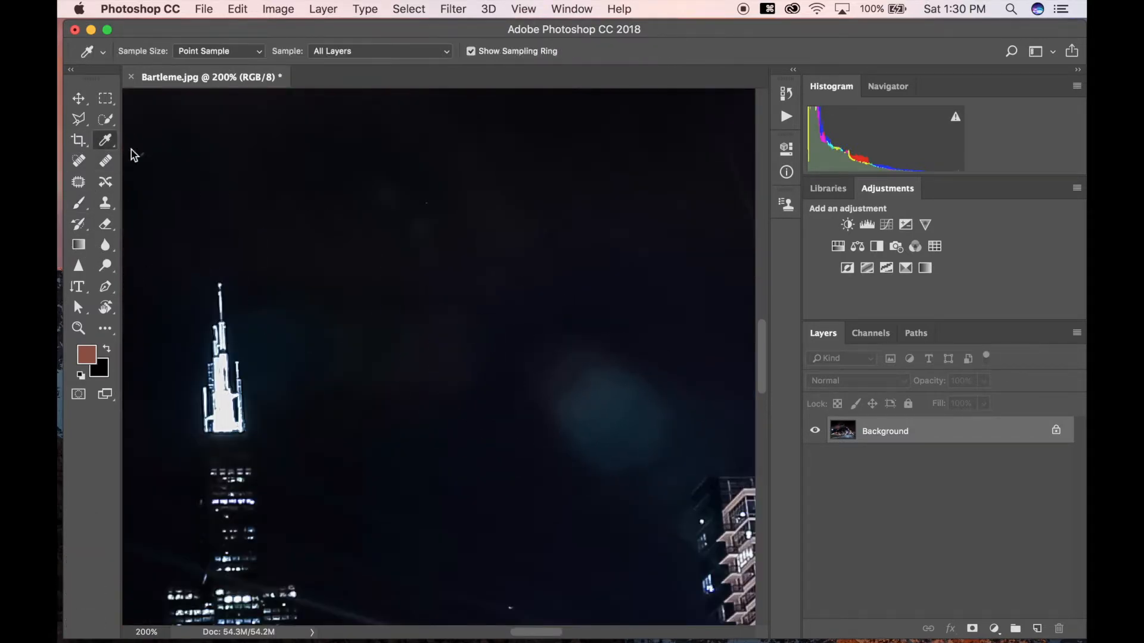
left_click(635, 318)
Remove the teal flare spot in the sky beside the high-rise with the Spot Healing Brush at size 175
left_click(77, 163)
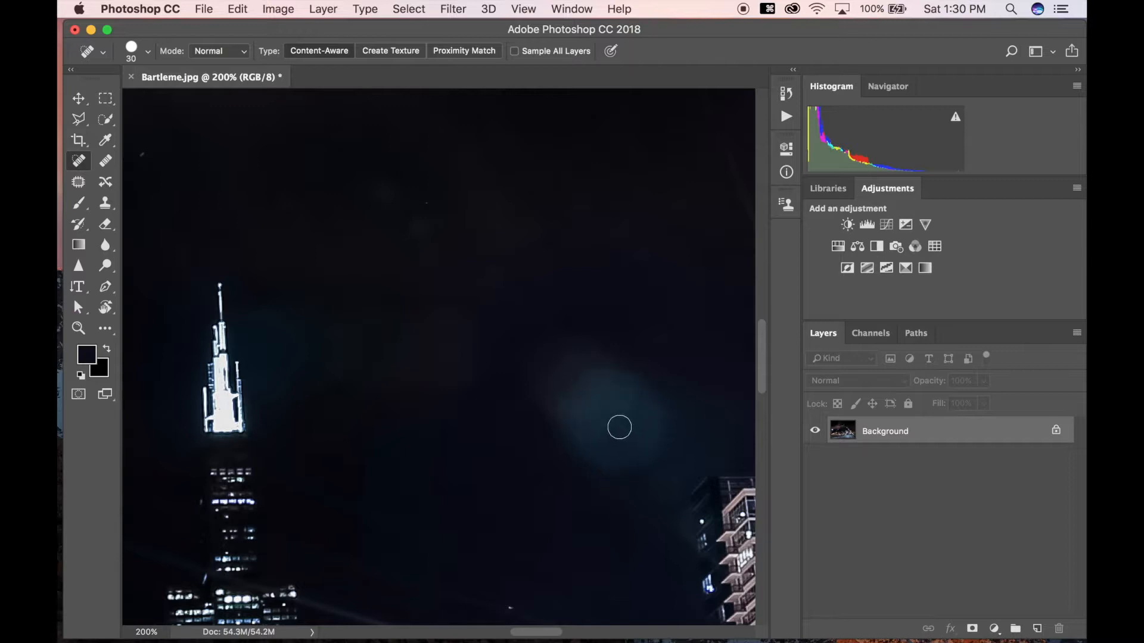
key("bracketright")
key("bracketright")
key("bracketright")
key("bracketright")
key("bracketright")
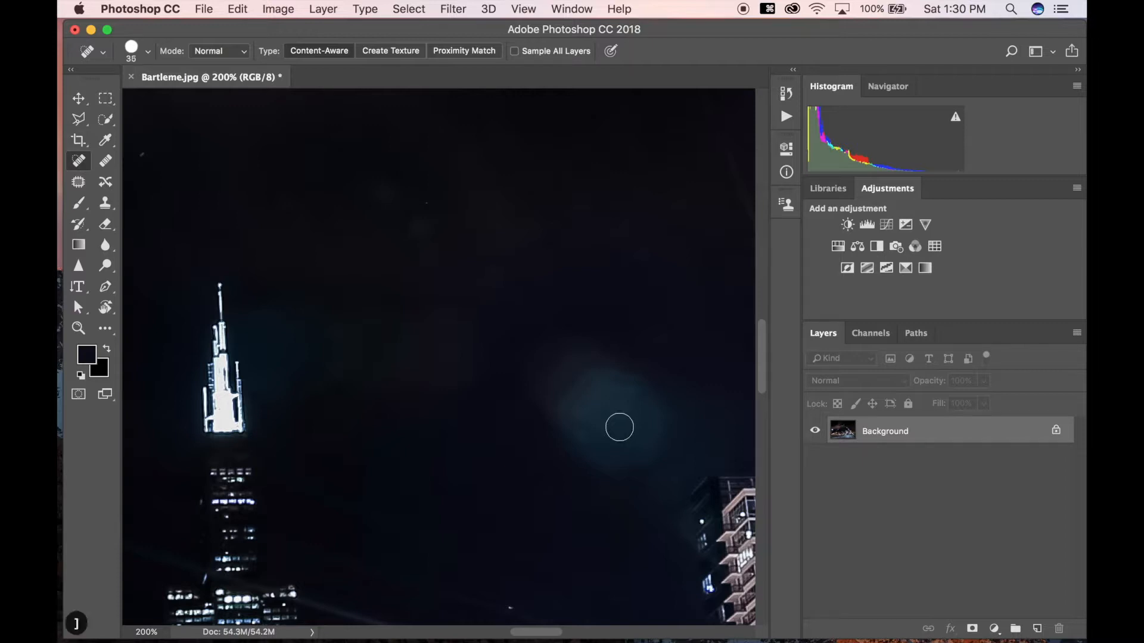
key("bracketright")
key("bracketright")
key("bracketright")
key("bracketright")
key("bracketright")
key("bracketright")
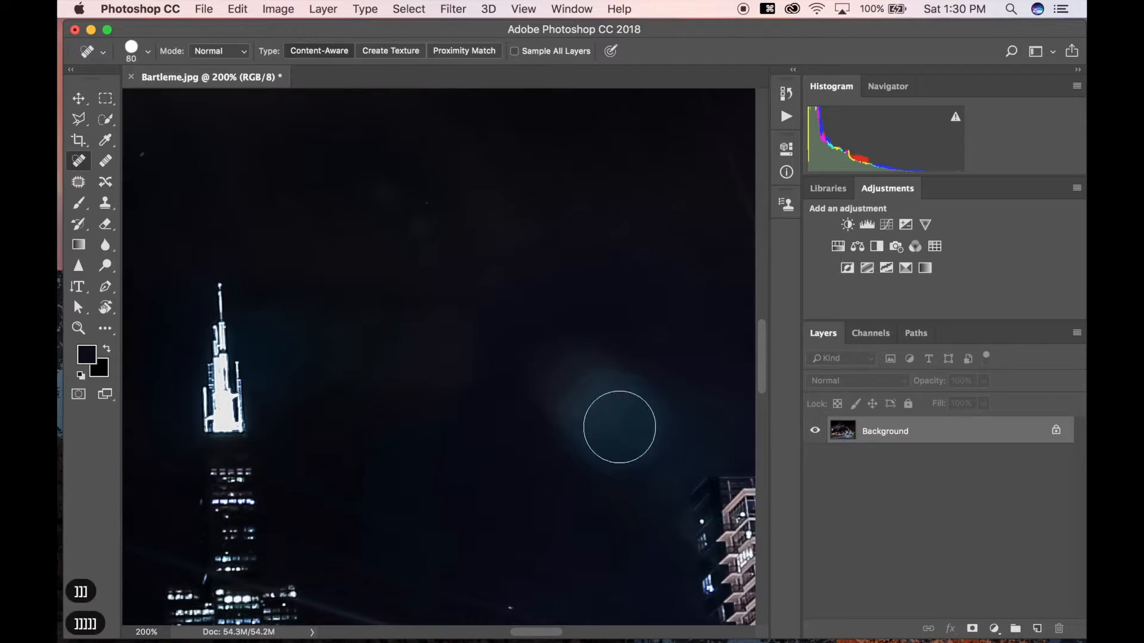
key("bracketright")
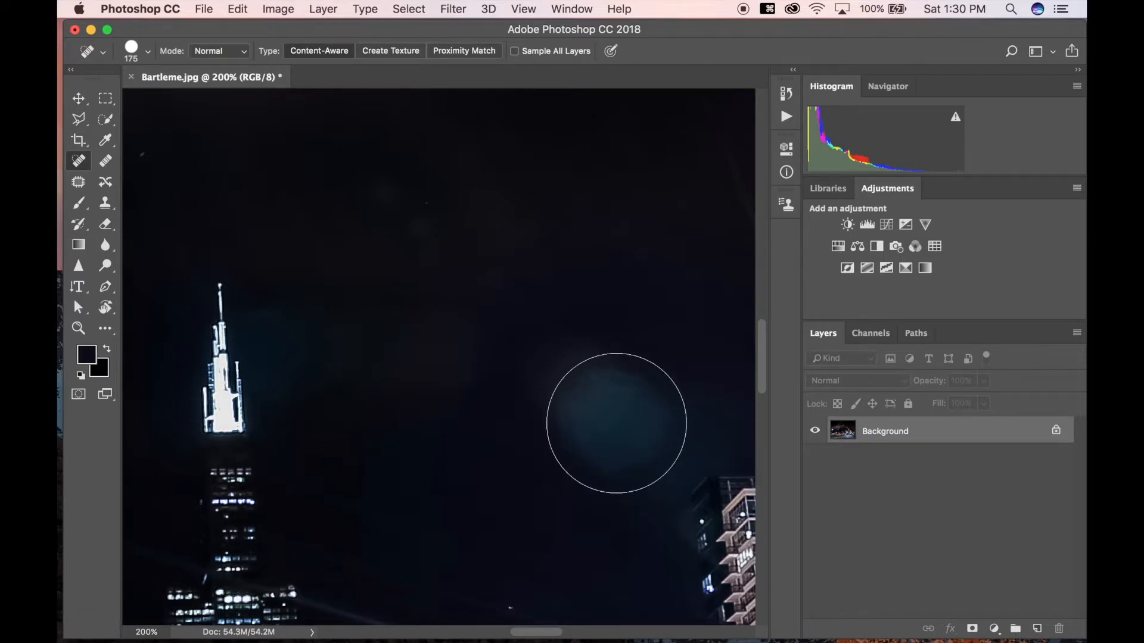
left_click(617, 424)
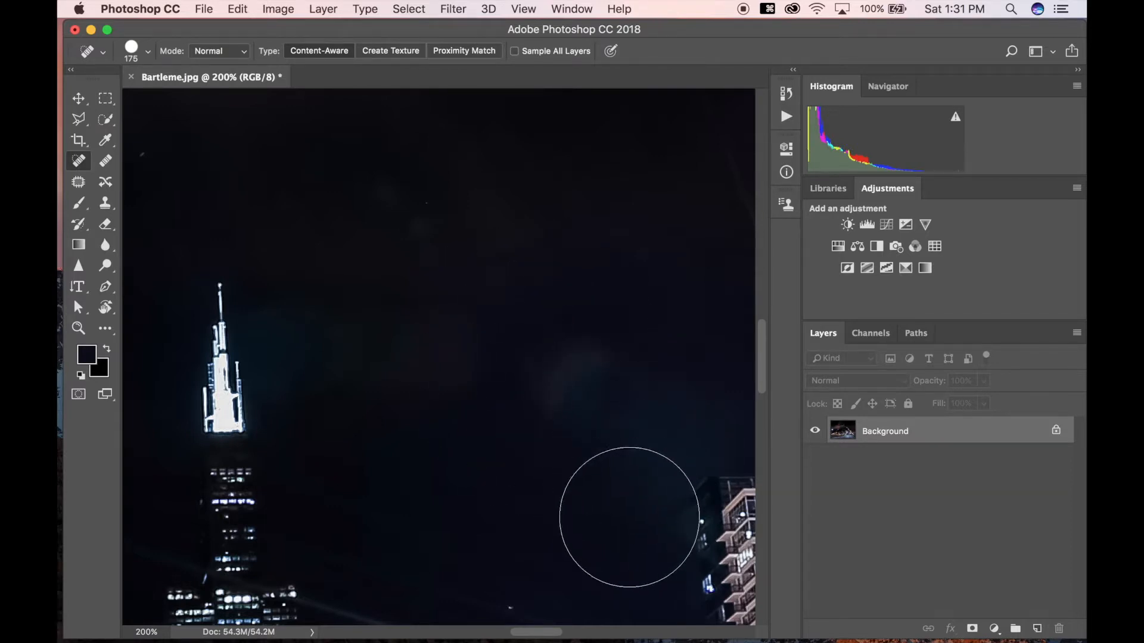
Reduce the Spot Healing Brush to size 35 and heal away the light streak rising above the high-rise
key("space")
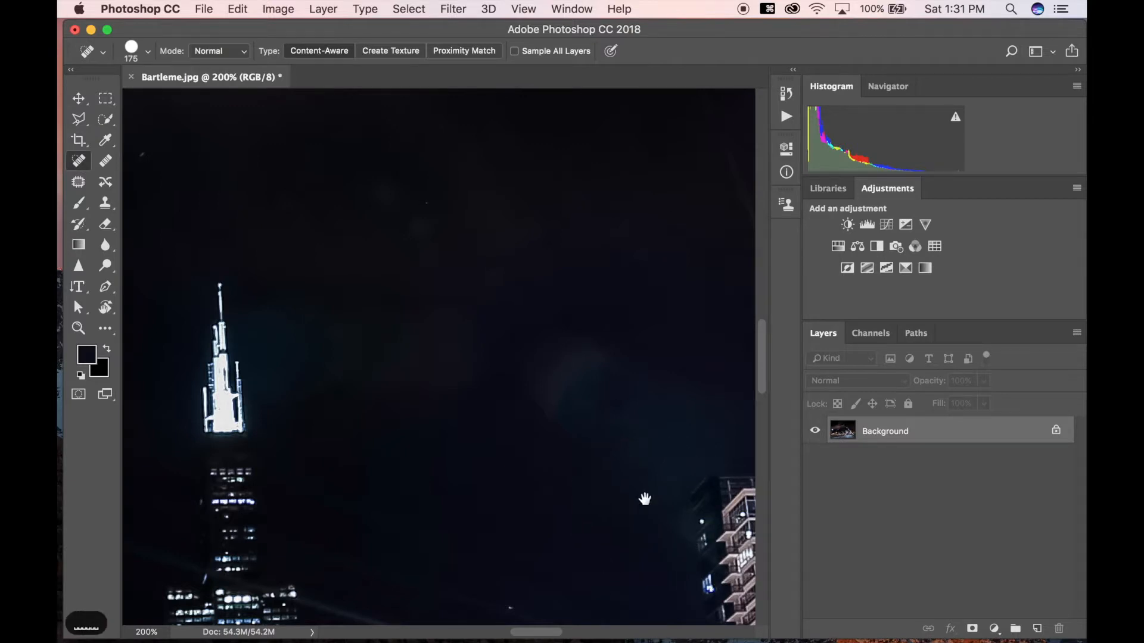
left_click_drag(624, 501, 364, 522)
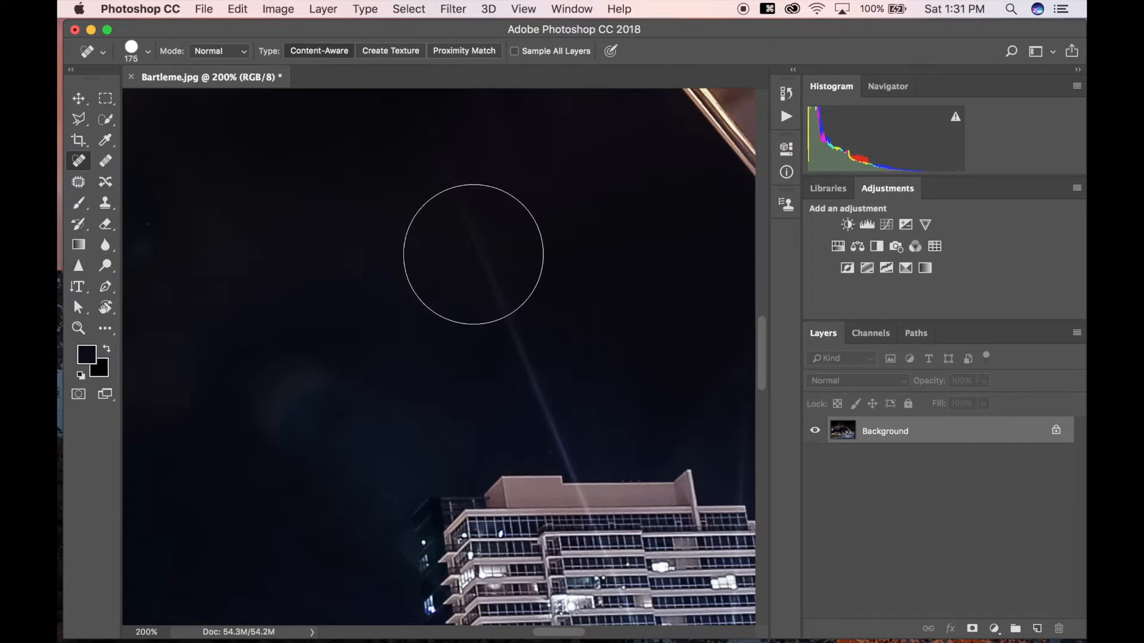
key("bracketleft")
key("bracketleft")
key("bracketleft")
key("bracketleft")
key("bracketleft")
key("bracketleft")
key("bracketleft")
key("bracketleft")
key("bracketleft")
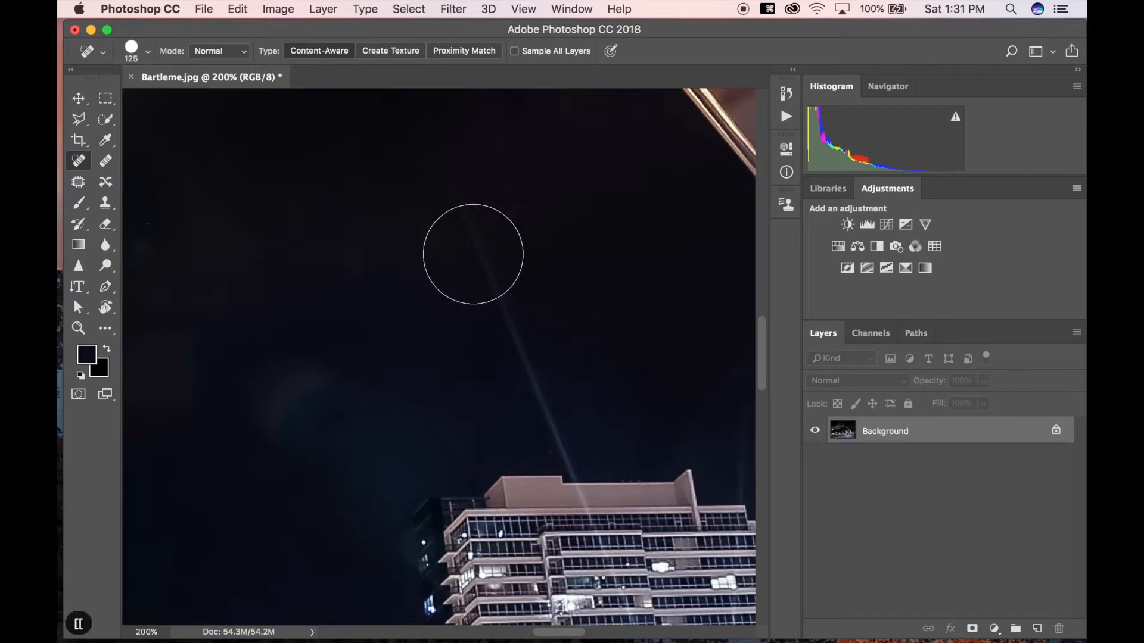
key("bracketleft")
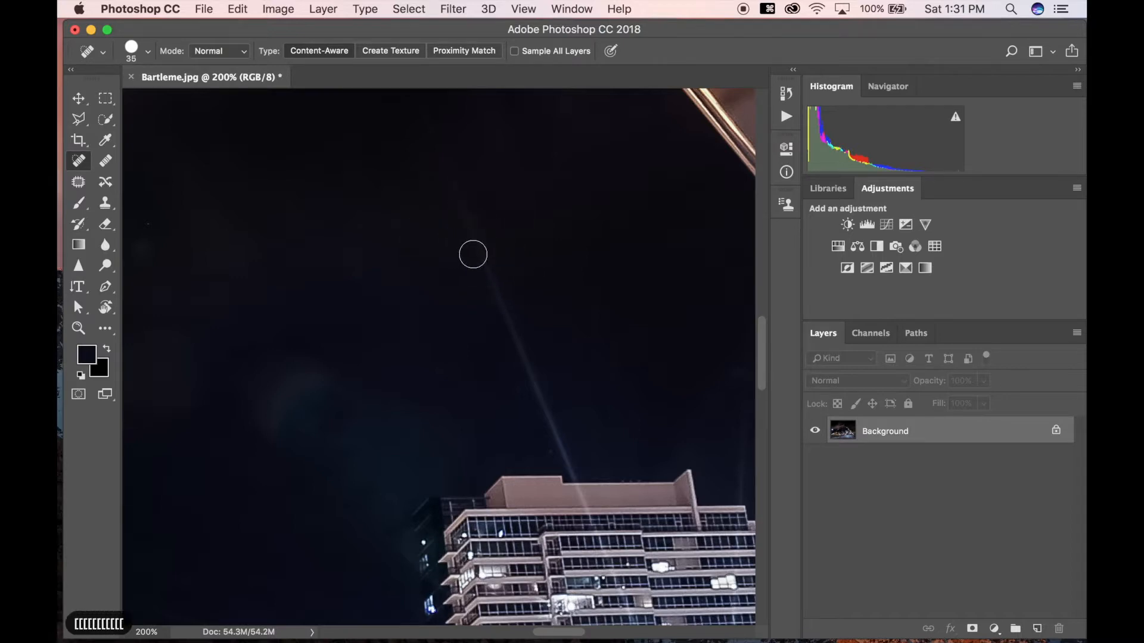
left_click(471, 241)
left_click_drag(483, 261, 600, 532)
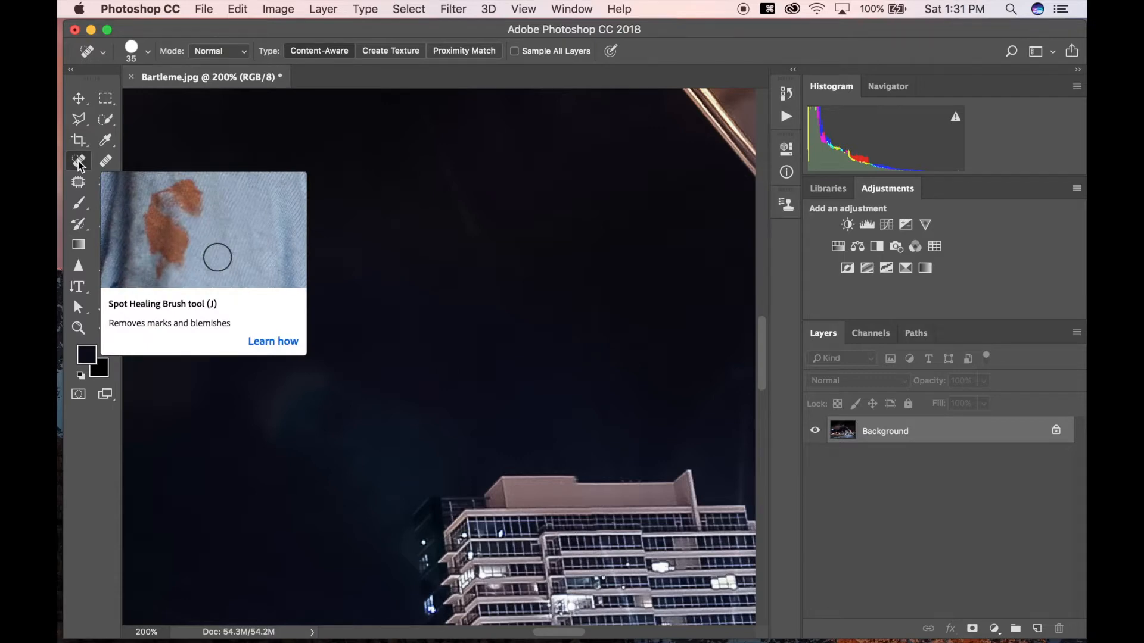
Remove the small teal spot in the sky between the arch and the spired tower with the Healing Brush
left_click(106, 162)
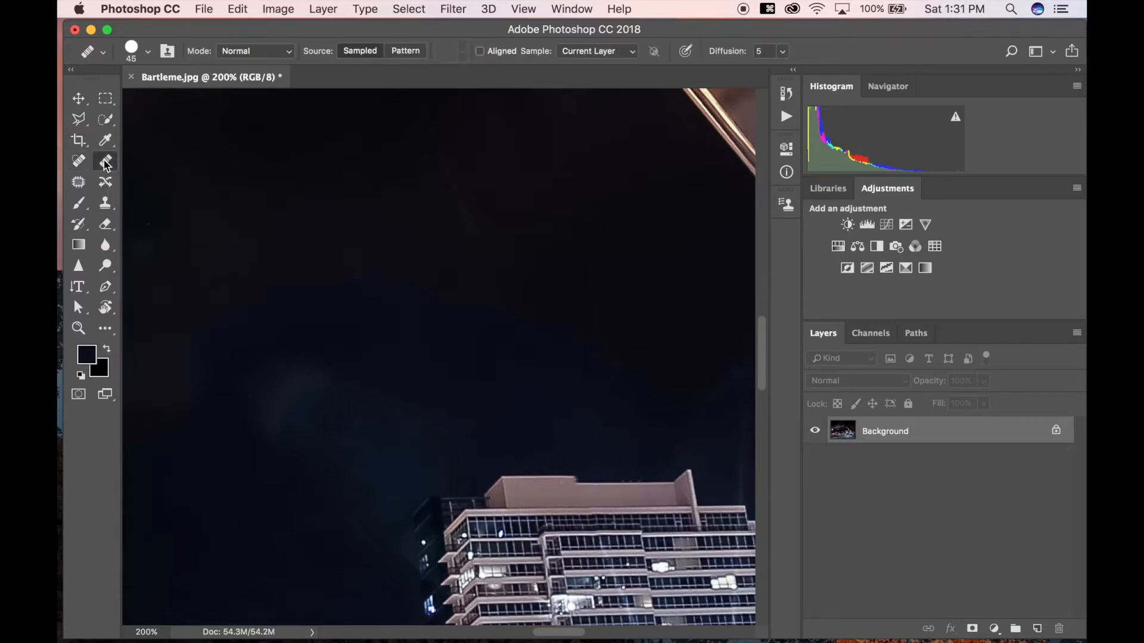
key("super+minus")
key("super+minus")
key("super+minus")
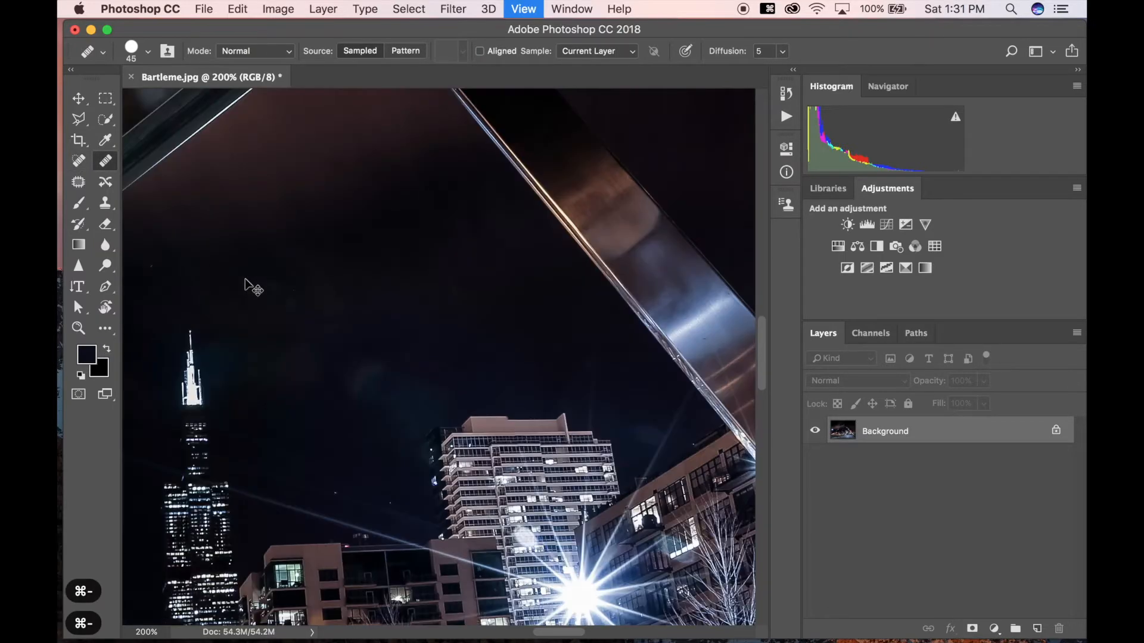
key("super+minus")
key("super+minus")
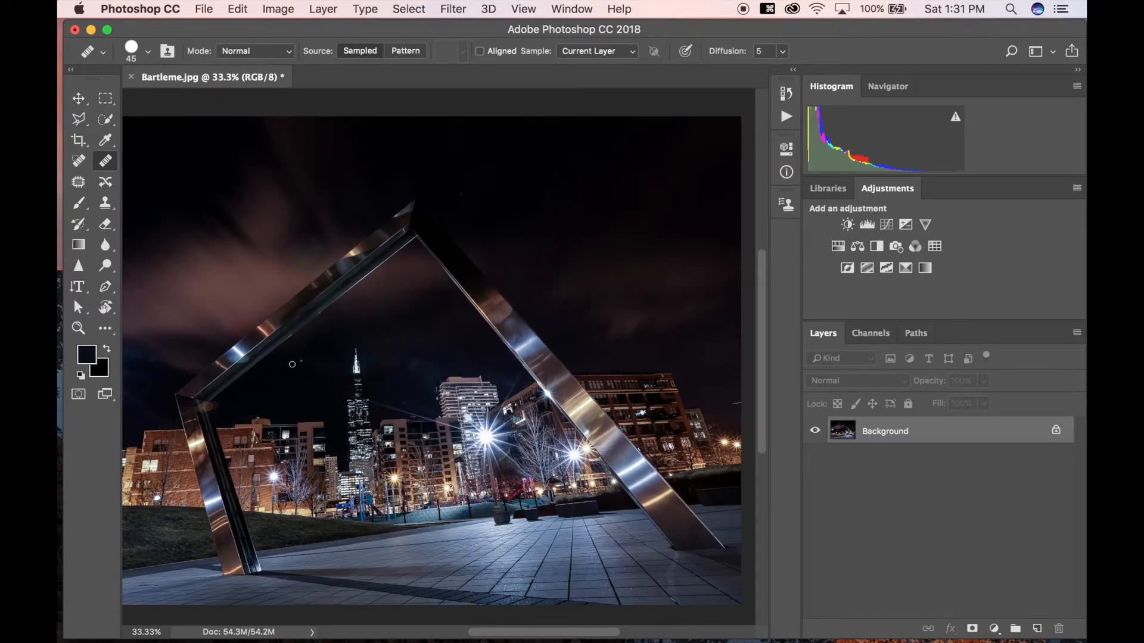
key("super+equal")
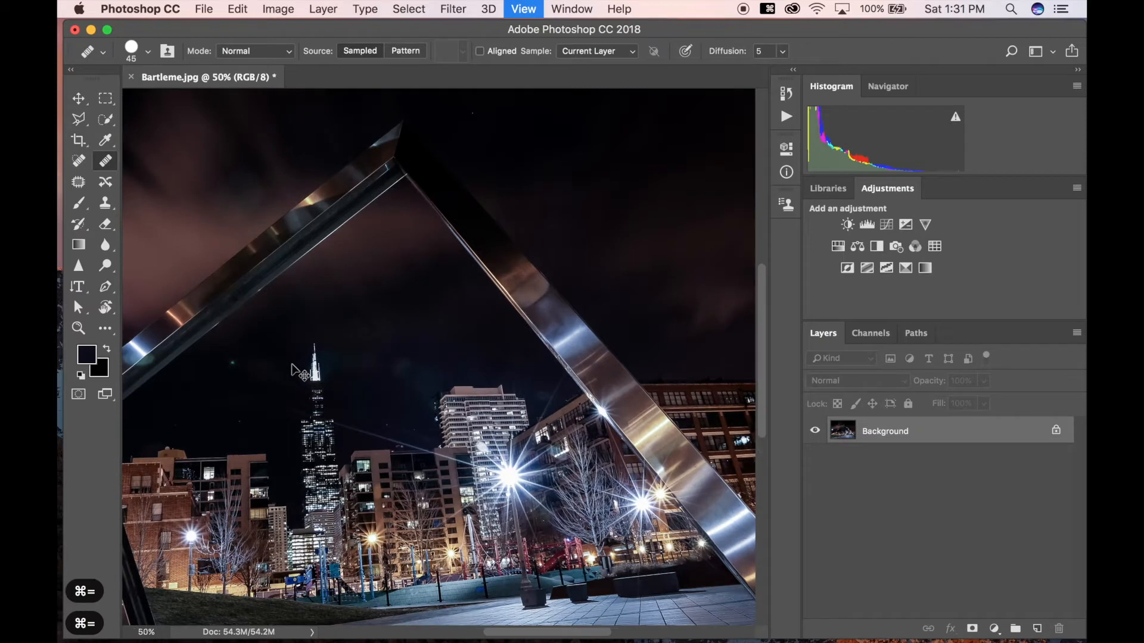
key("super+equal")
key("space")
mouse_move(217, 359)
left_mouse_down()
mouse_move(308, 360)
mouse_move(319, 371)
left_mouse_up()
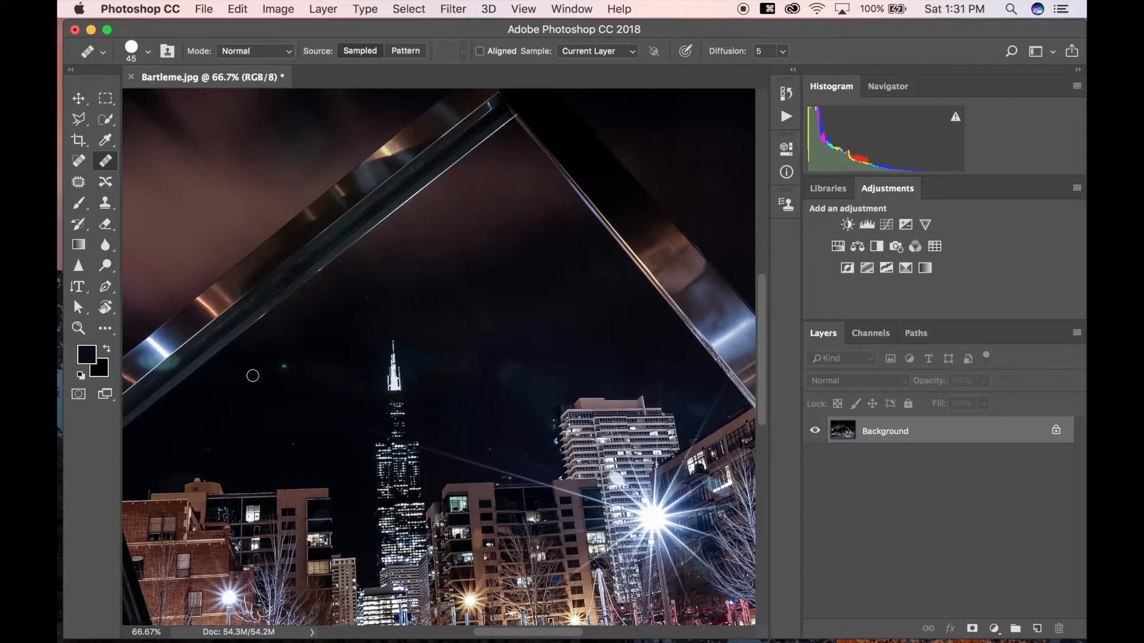
left_click_drag(279, 360, 285, 366)
mouse_move(285, 366)
left_mouse_down()
mouse_move(273, 355)
mouse_move(287, 365)
left_mouse_up()
Try replacing the arch's peak with nearby sky using the Patch tool, undo the patch and clear the selection
left_click(78, 182)
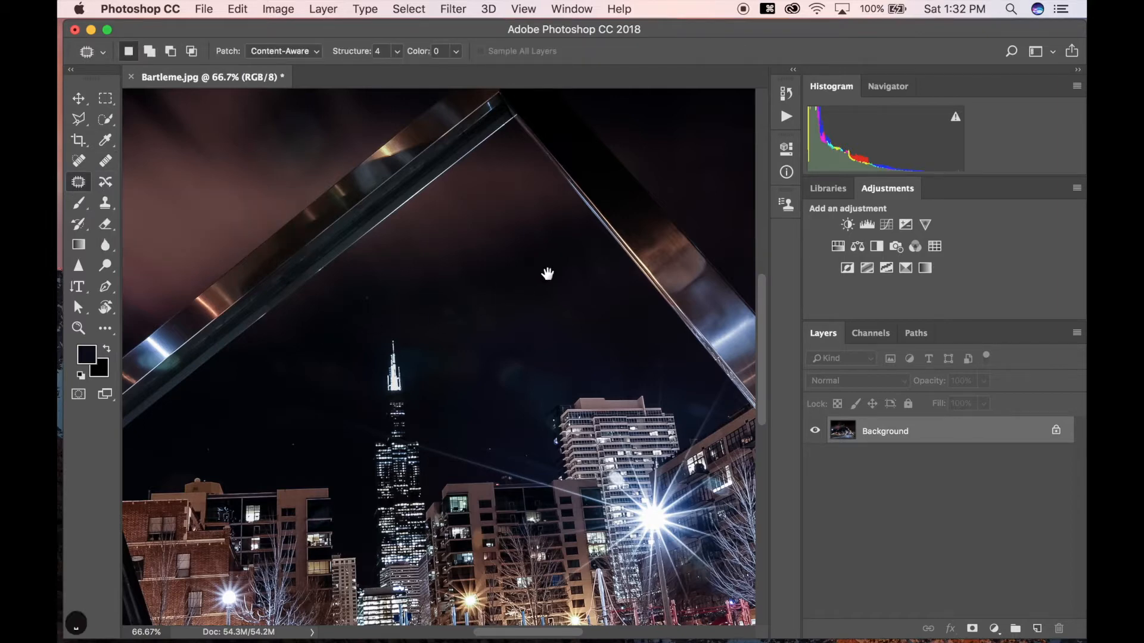
left_click_drag(549, 268, 439, 527)
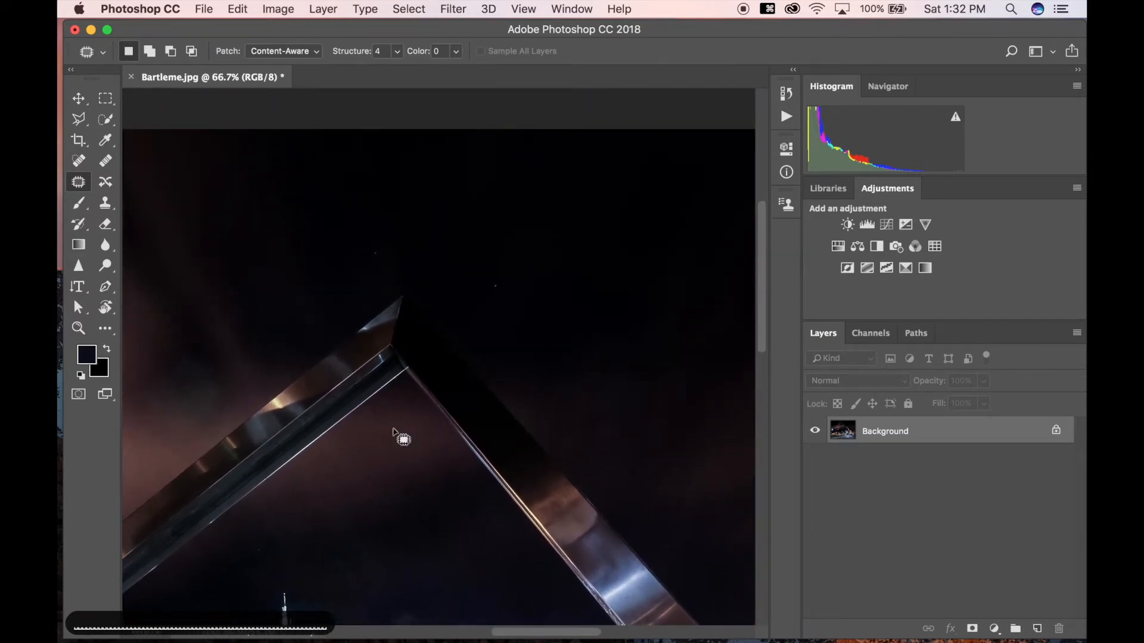
mouse_move(324, 275)
left_mouse_down()
mouse_move(383, 365)
mouse_move(414, 383)
mouse_move(450, 348)
mouse_move(463, 306)
mouse_move(409, 255)
mouse_move(327, 278)
left_mouse_up()
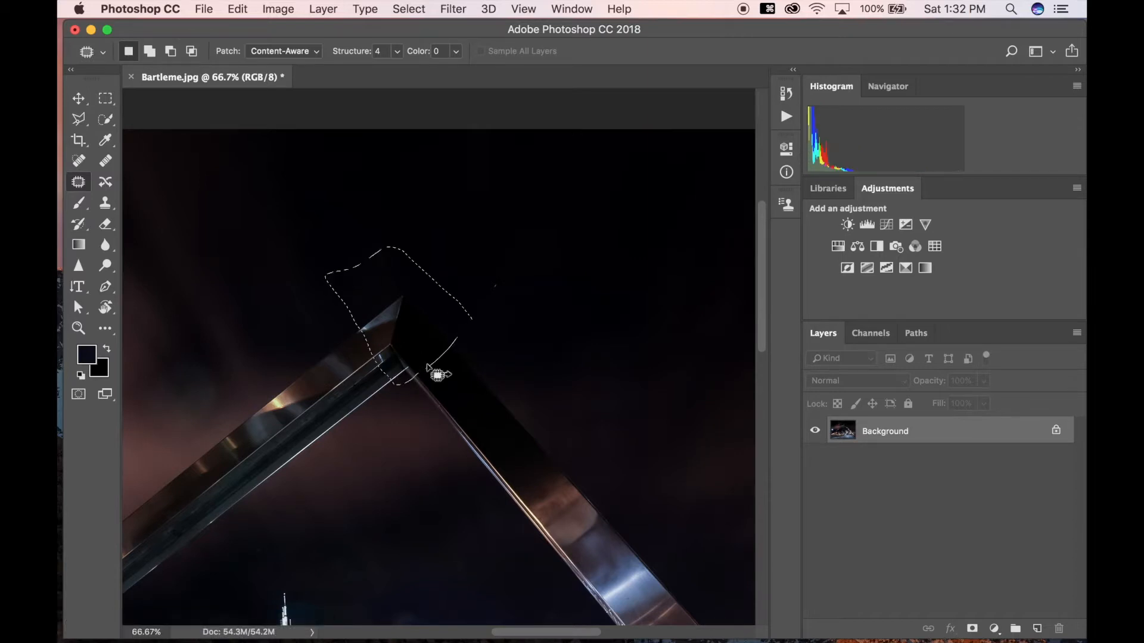
left_click_drag(409, 327, 627, 240)
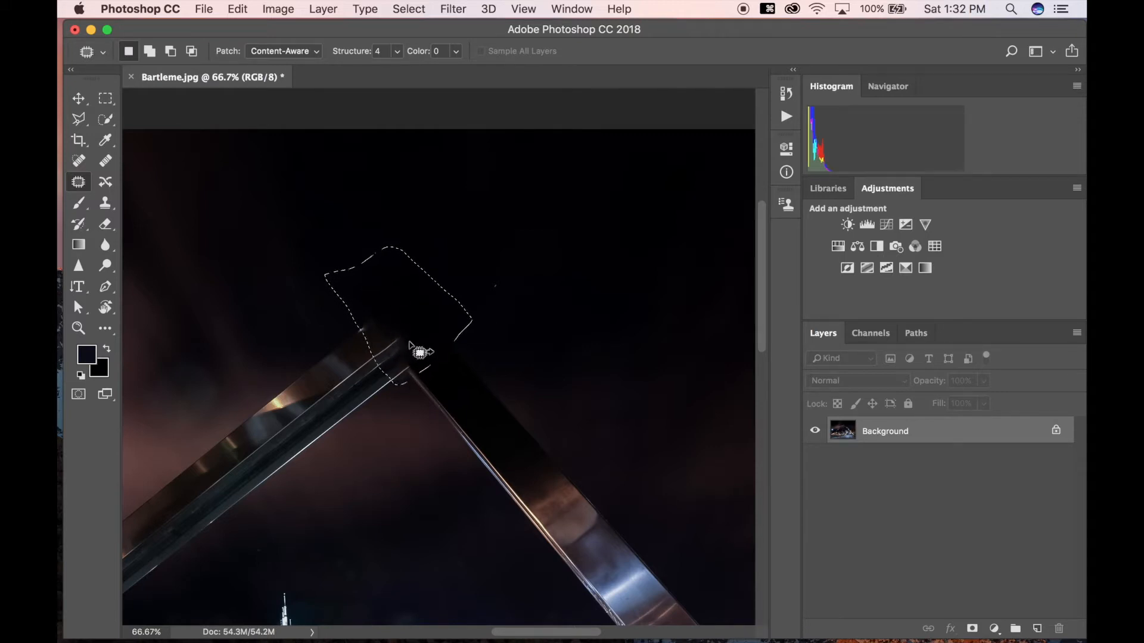
key("super+z")
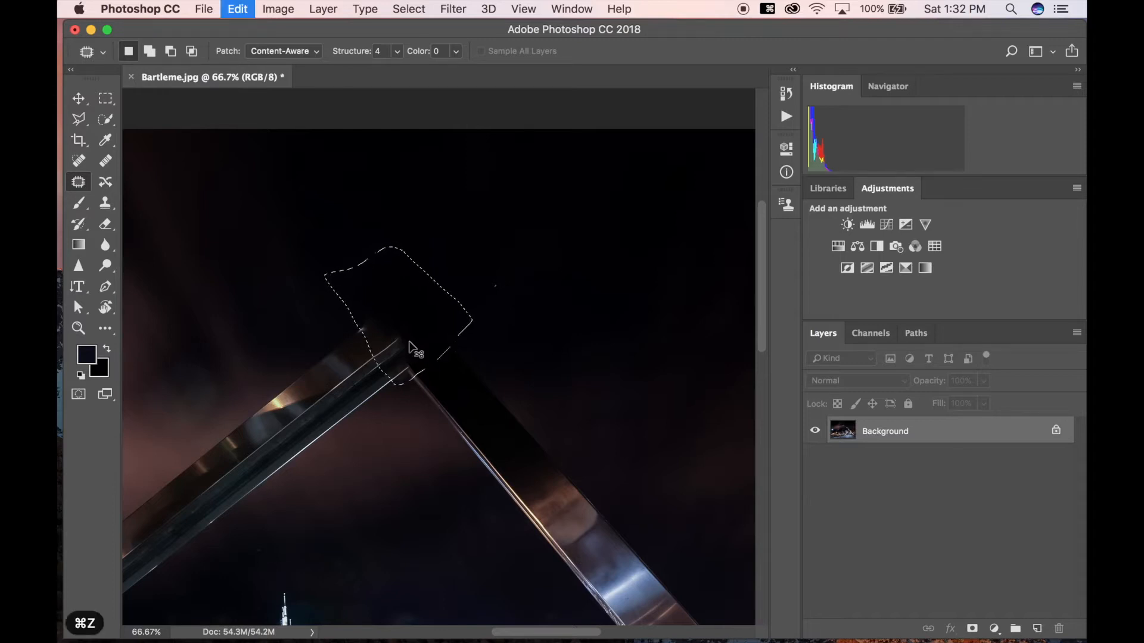
key("super+d")
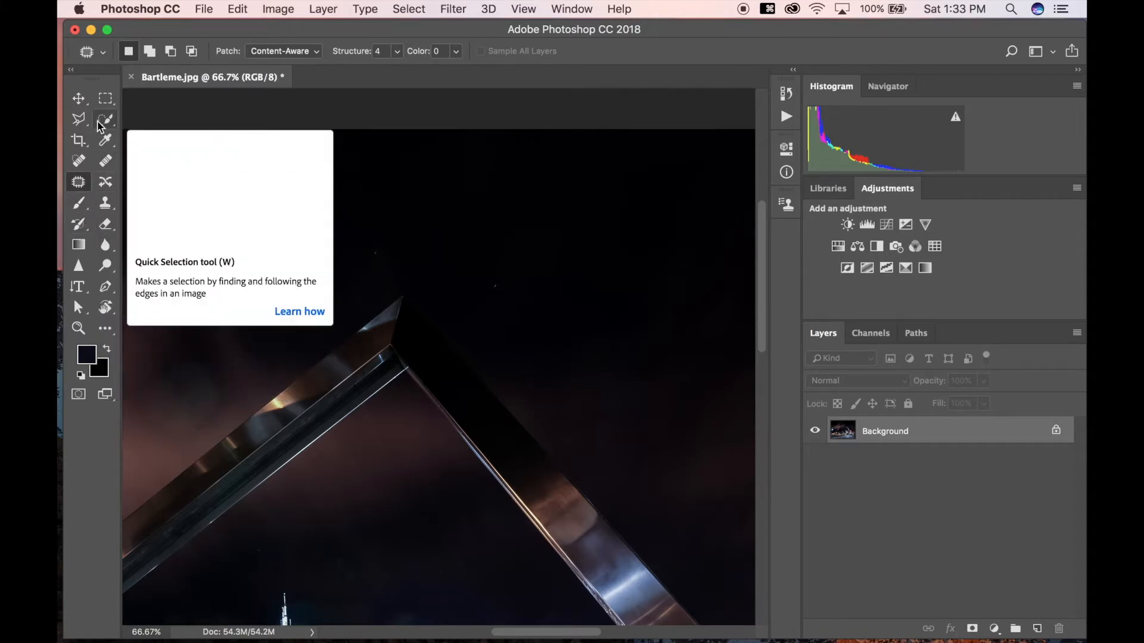
Switch to the Brush tool and duplicate the Background layer
left_click(80, 207)
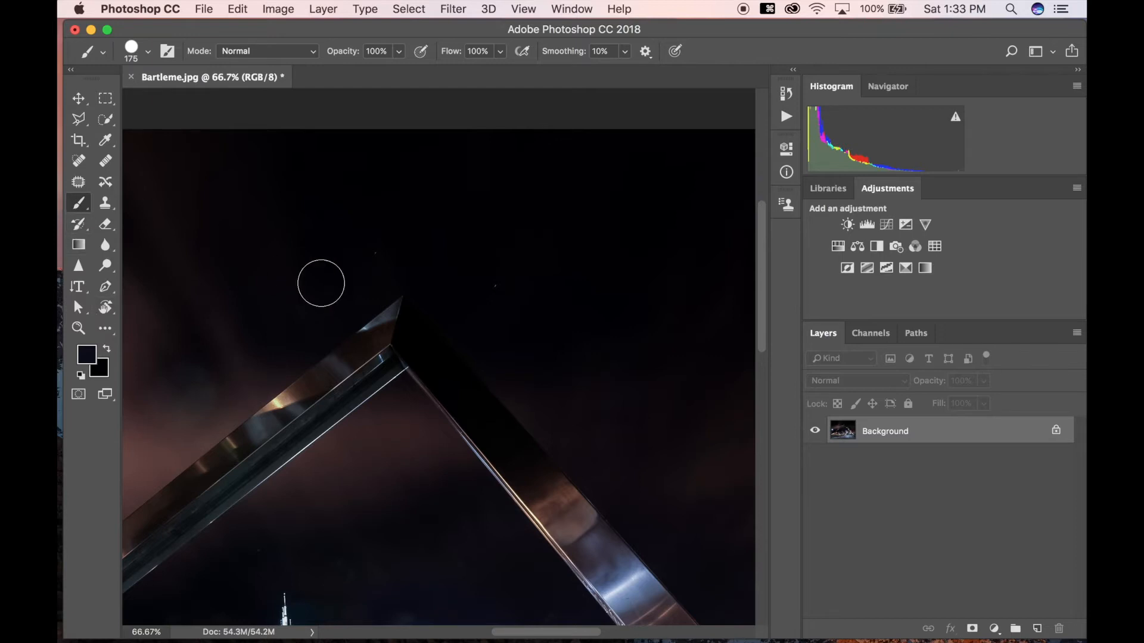
key("b")
key("super+minus")
key("super+minus")
key("super+minus")
key("super+minus")
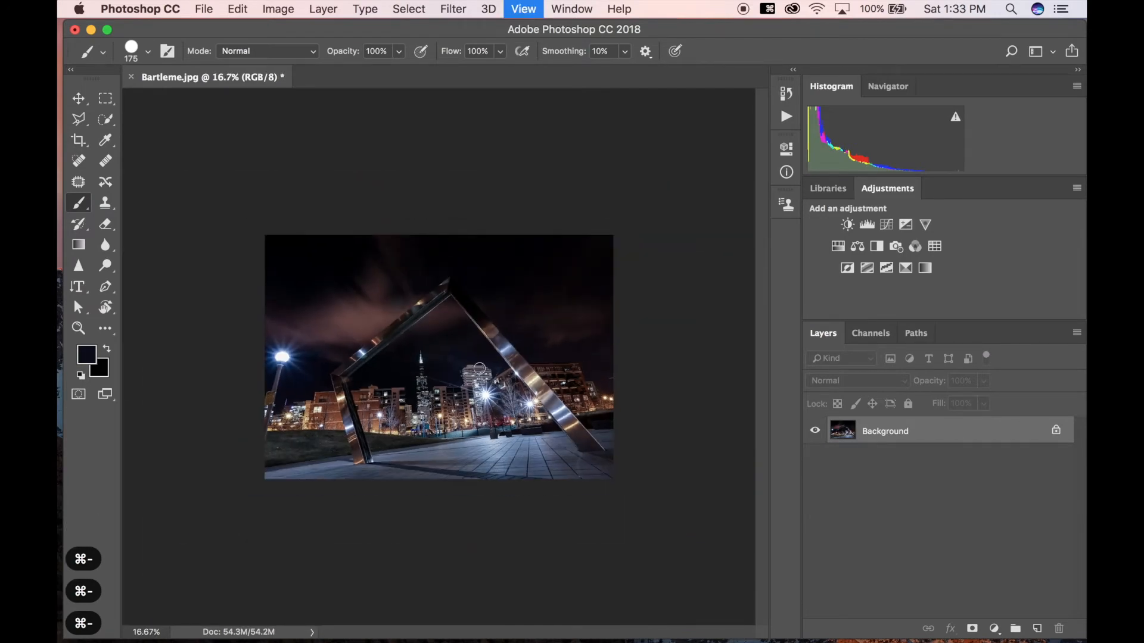
key("super+equal")
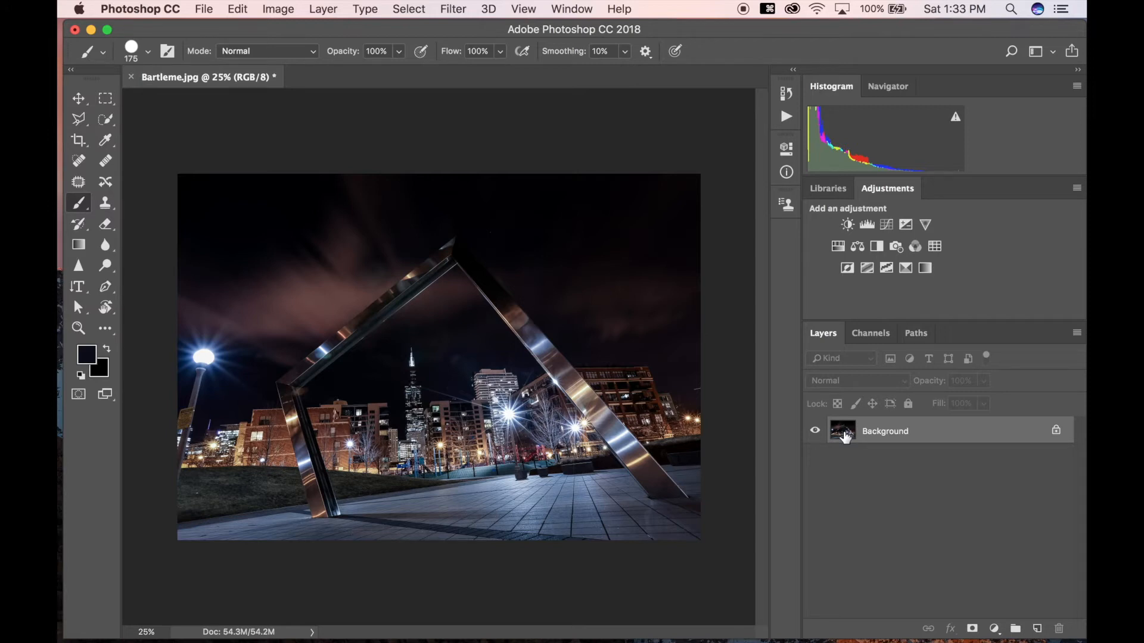
key("super+j")
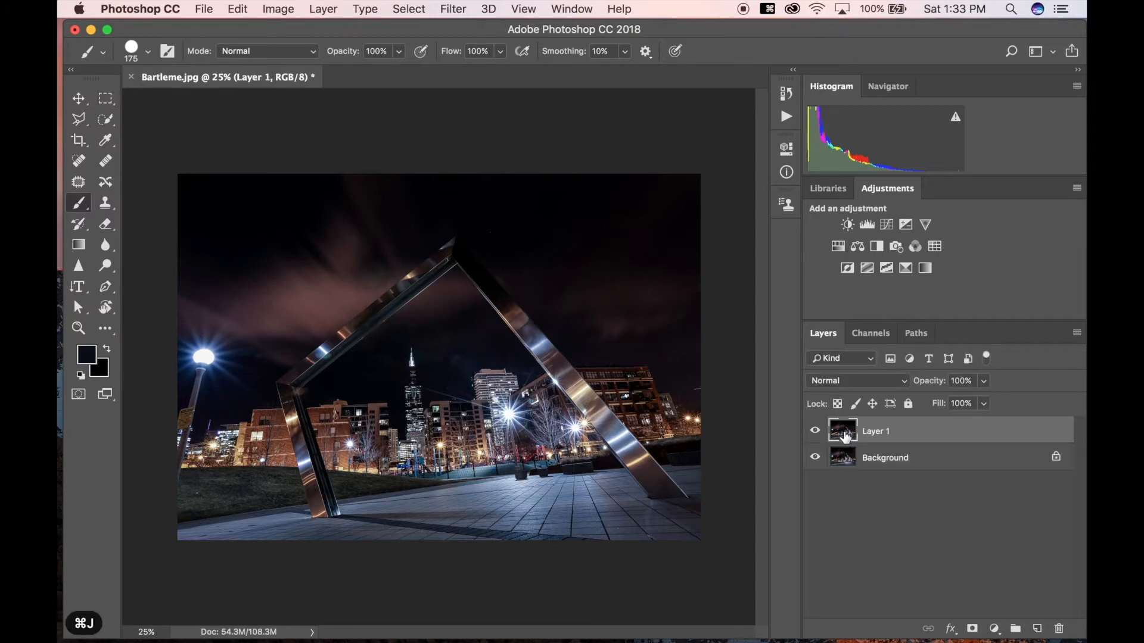
Add a Hue/Saturation adjustment clipped to Layer 1 and set its Saturation to +100
left_click(837, 246)
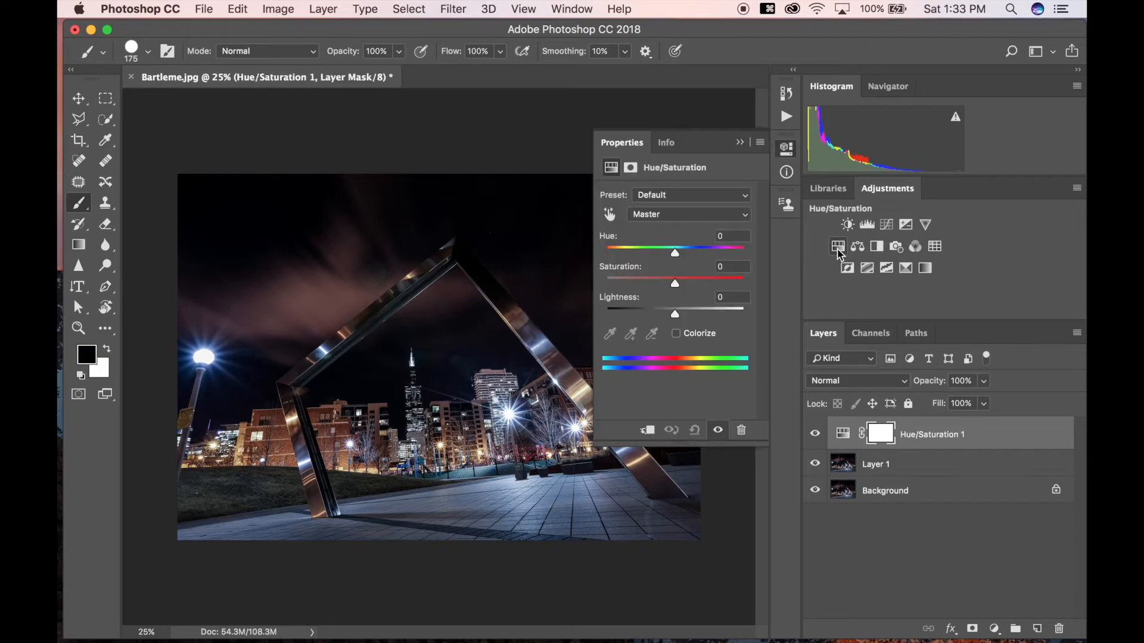
left_click(835, 444, "alt")
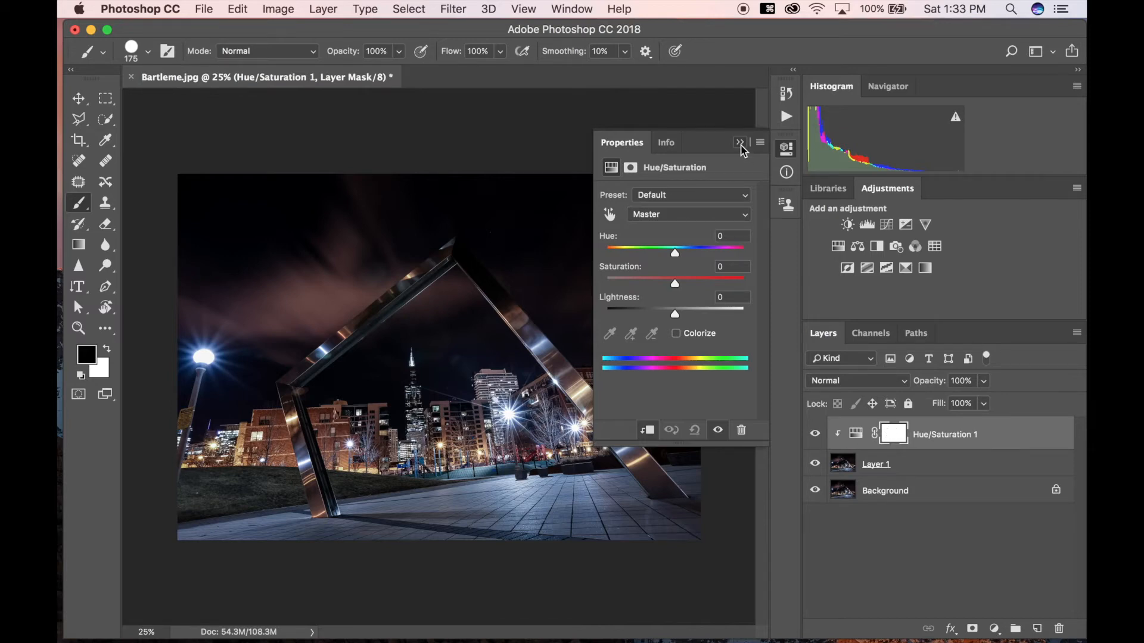
left_click(740, 143)
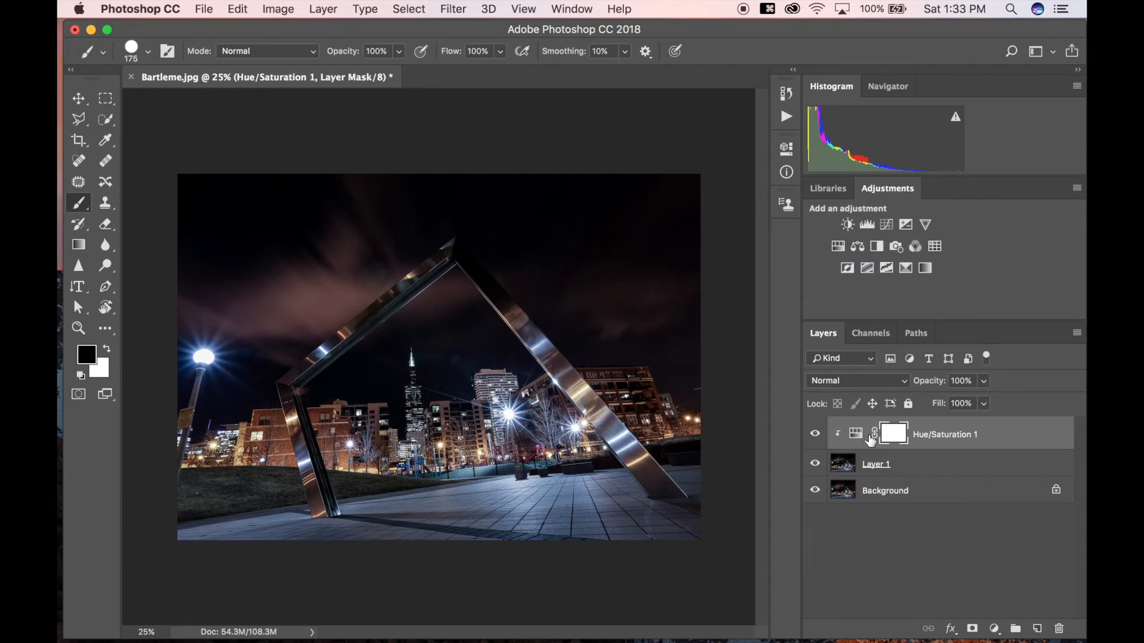
double_click(862, 441)
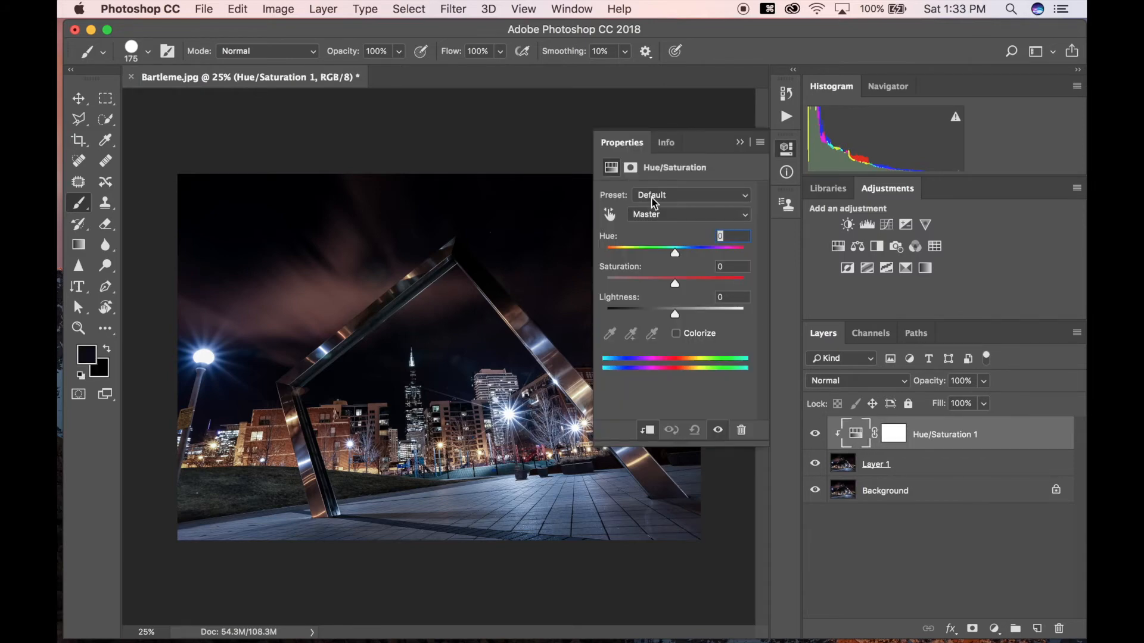
left_click_drag(678, 289, 757, 298)
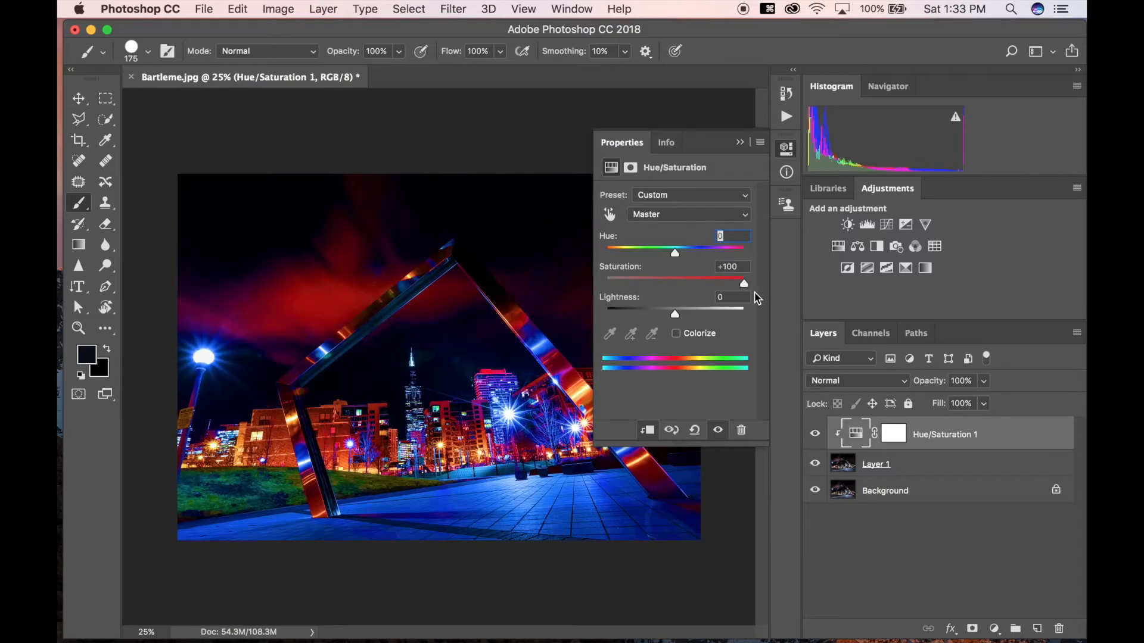
Try hiding the saturation boost on the arch by painting black along it on the Hue/Saturation 1 mask, and undo the strokes
left_click(740, 144)
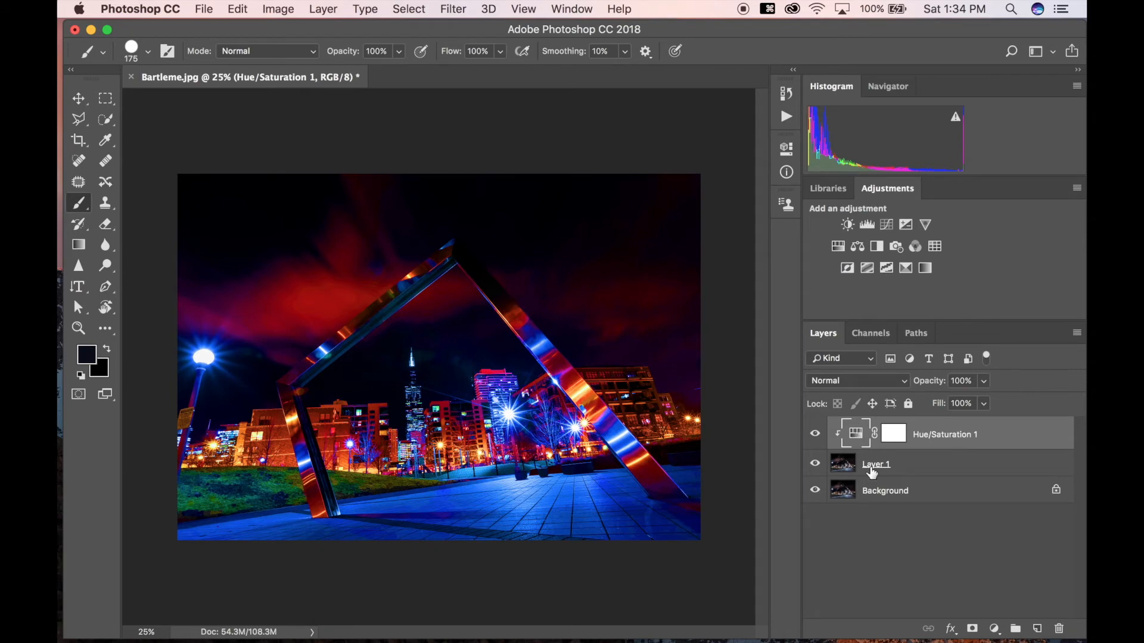
left_click(893, 434)
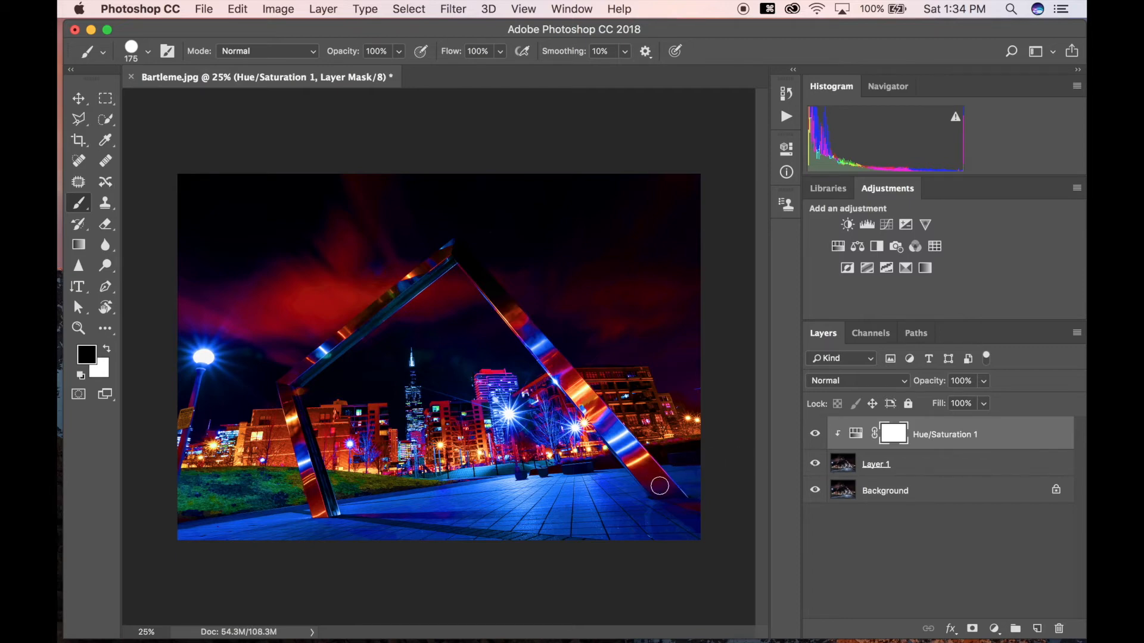
mouse_move(661, 488)
left_mouse_down()
mouse_move(570, 396)
mouse_move(593, 412)
mouse_move(498, 299)
left_mouse_up()
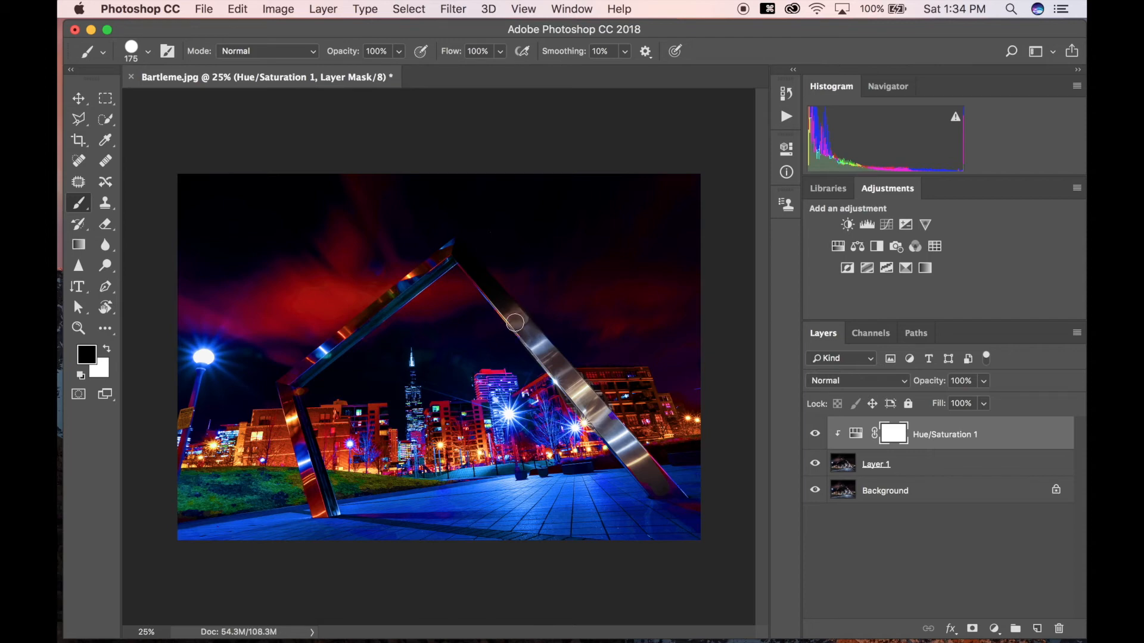
left_click_drag(501, 301, 456, 257)
mouse_move(475, 274)
left_mouse_down()
mouse_move(437, 263)
mouse_move(291, 386)
mouse_move(317, 500)
left_mouse_up()
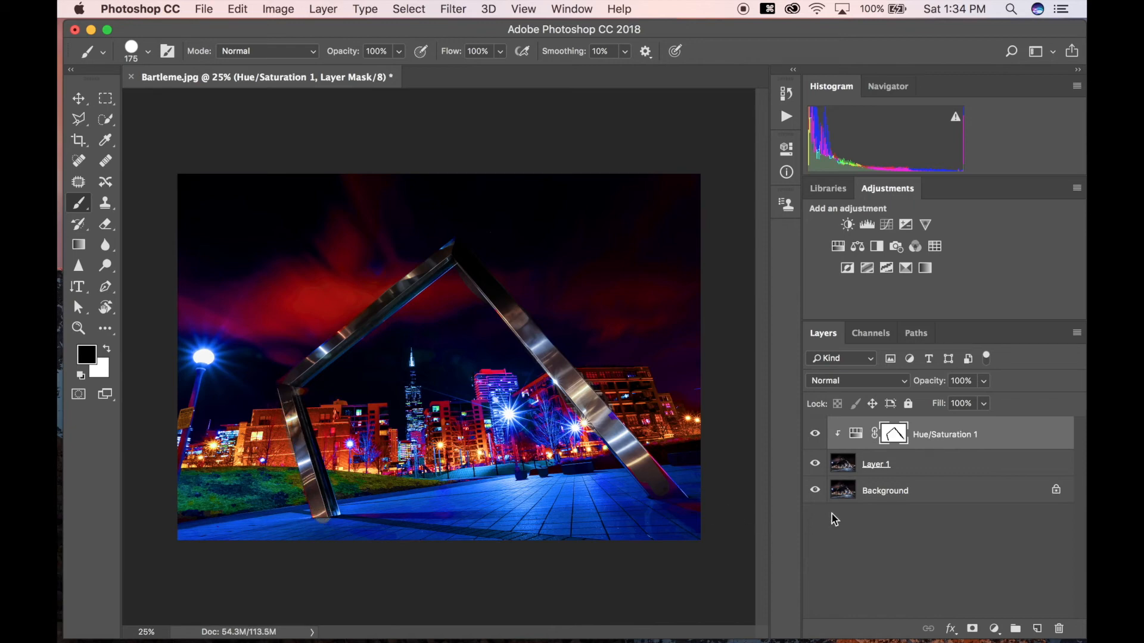
key("super+z")
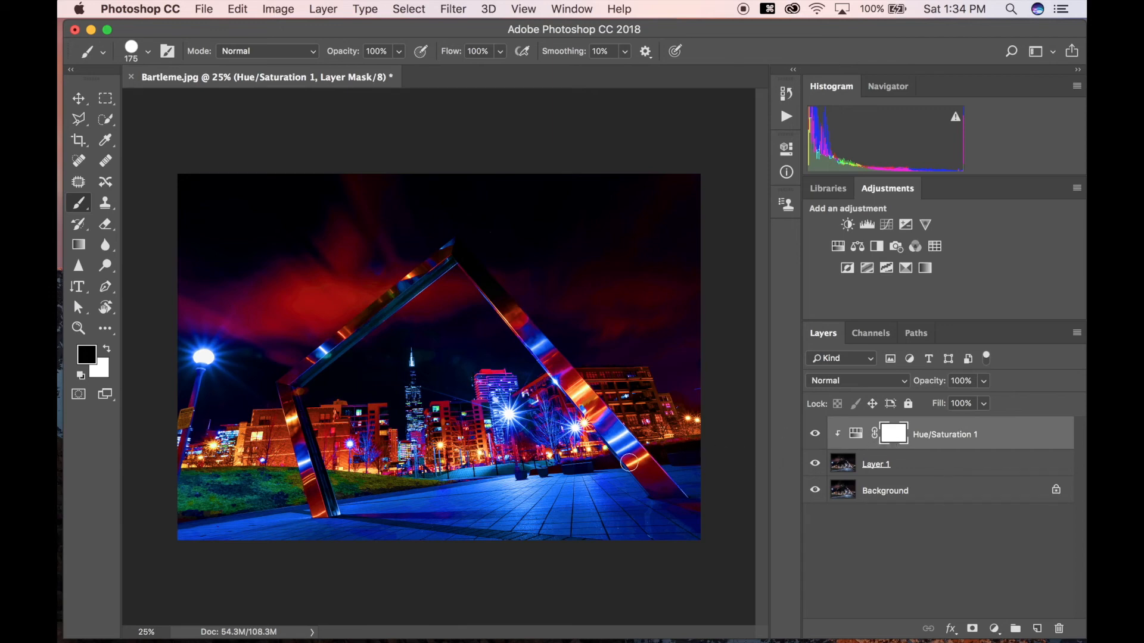
Invert the Hue/Saturation 1 mask to black and paint white along the whole arch to apply the saturation boost only there
key("super+i")
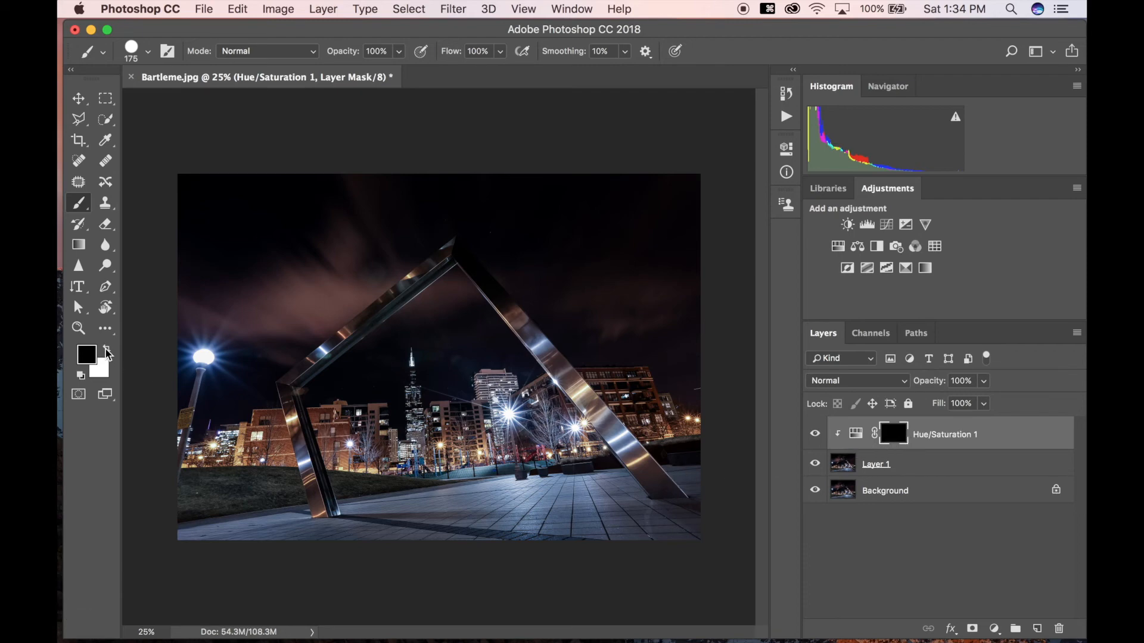
left_click(108, 354)
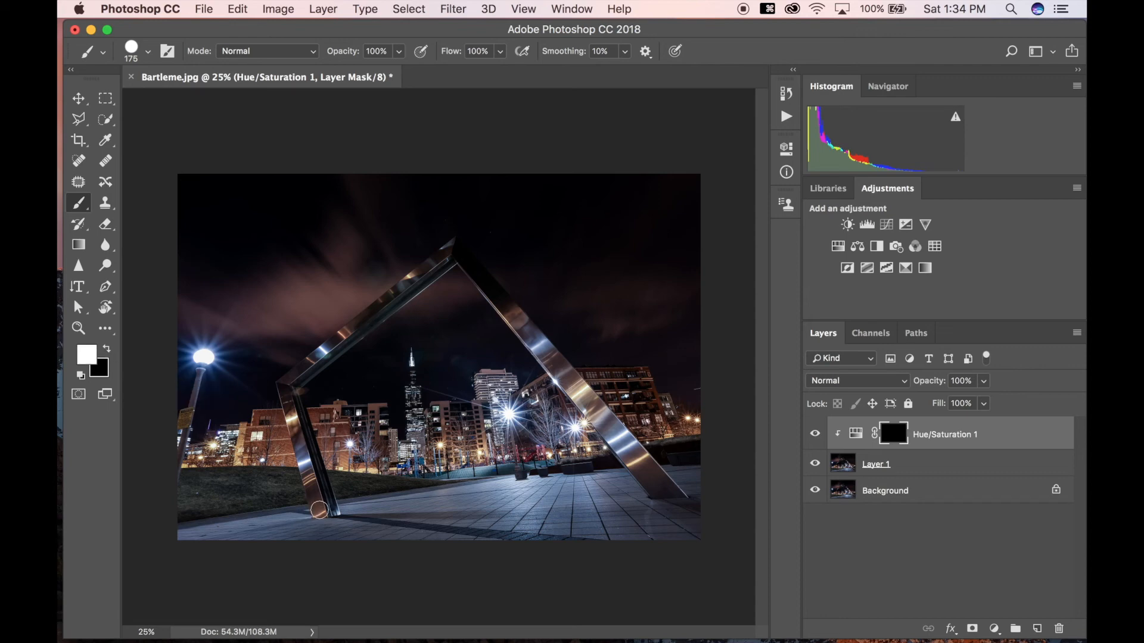
mouse_move(320, 510)
left_mouse_down()
mouse_move(286, 381)
mouse_move(453, 252)
mouse_move(673, 498)
mouse_move(627, 445)
left_mouse_up()
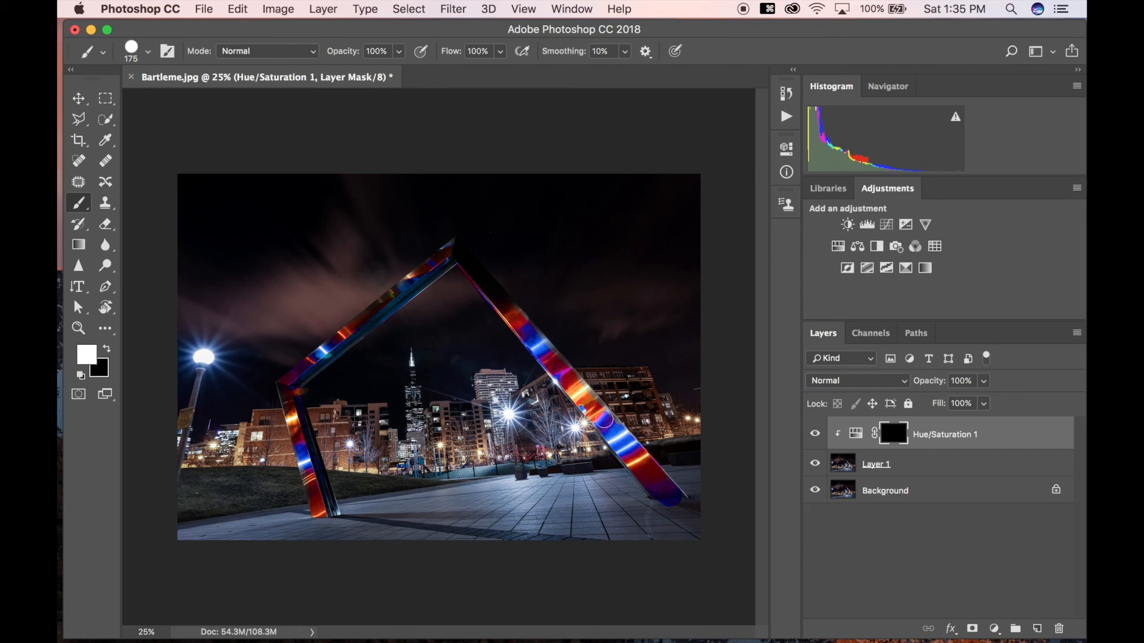
mouse_move(569, 374)
left_mouse_down()
mouse_move(535, 342)
mouse_move(568, 384)
left_mouse_up()
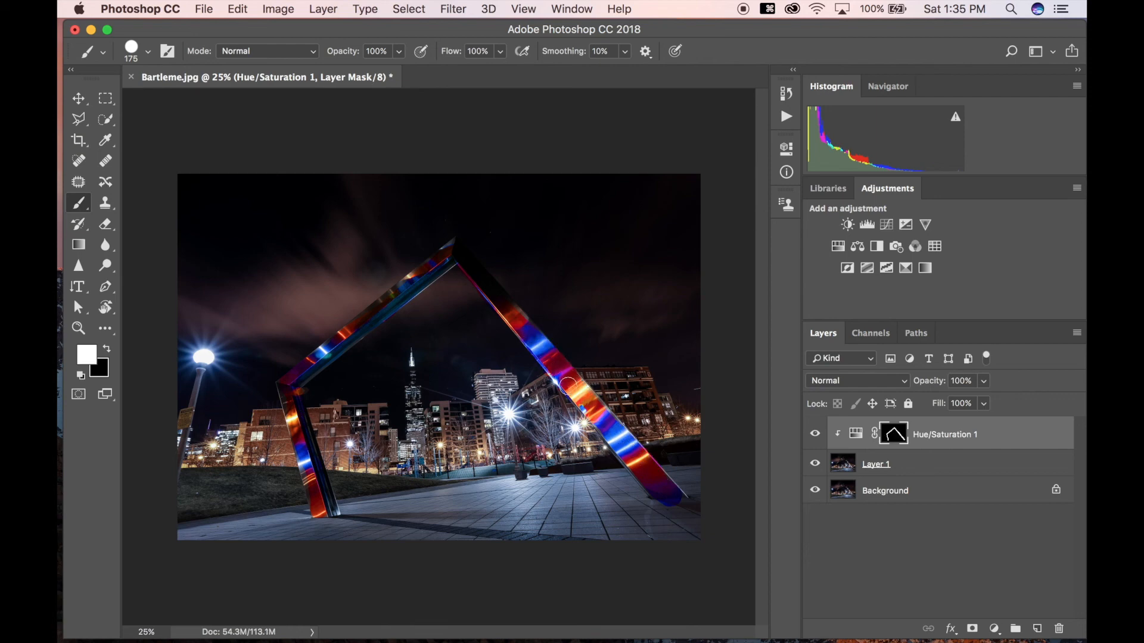